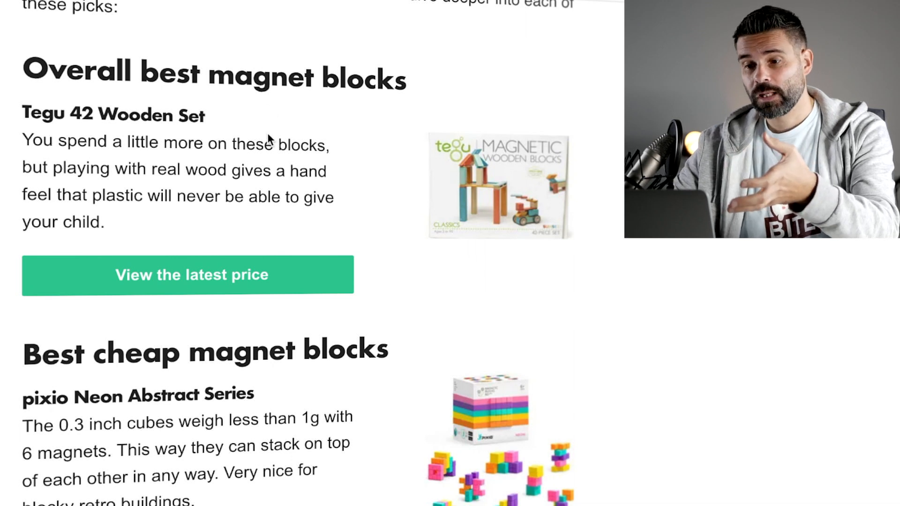
Step: Look through the recommended magnet block sets and their price links in the article
scroll(270, 138, down, 5)
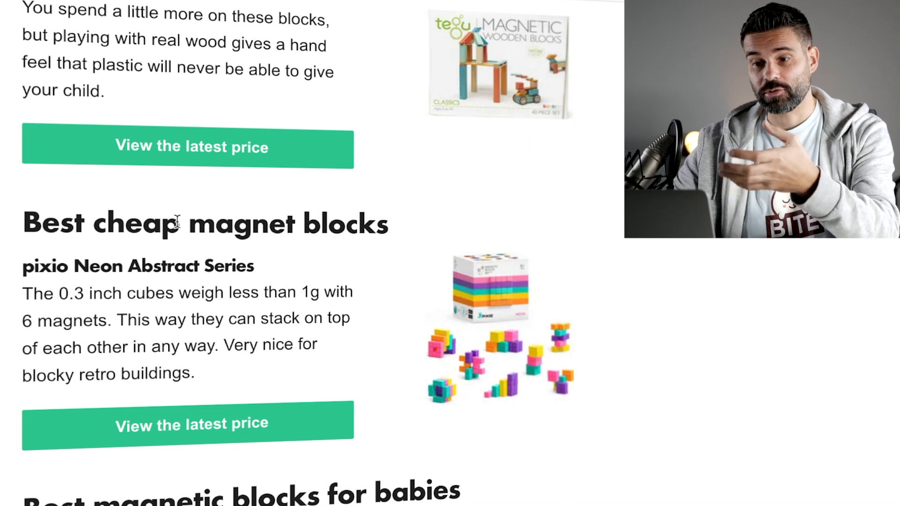
scroll(292, 258, down, 5)
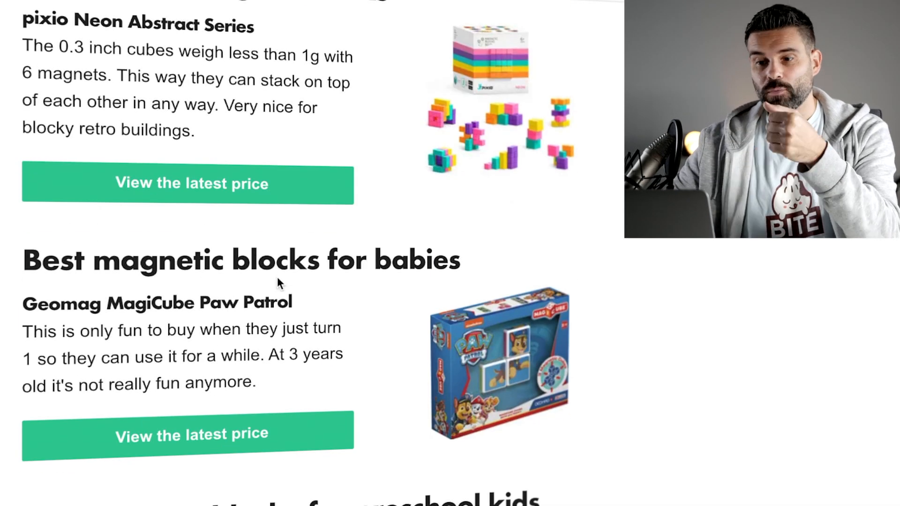
scroll(277, 277, down, 6)
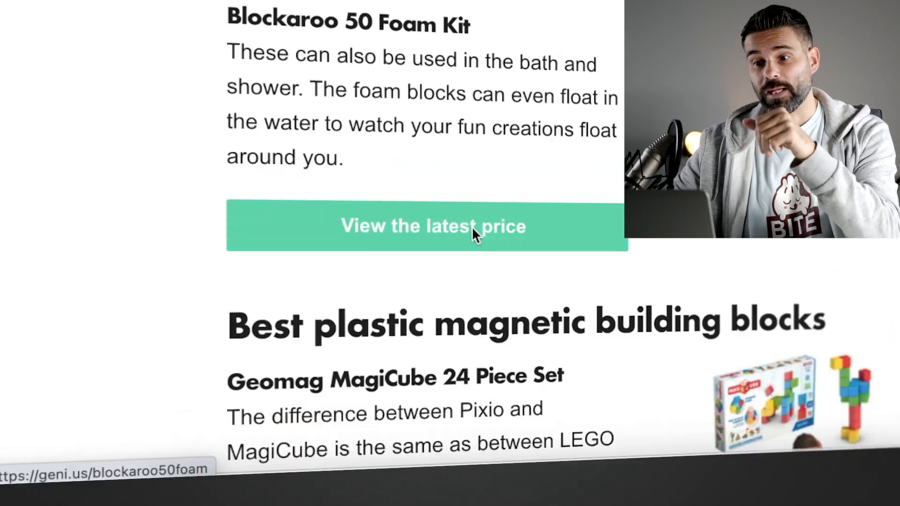
click(512, 200)
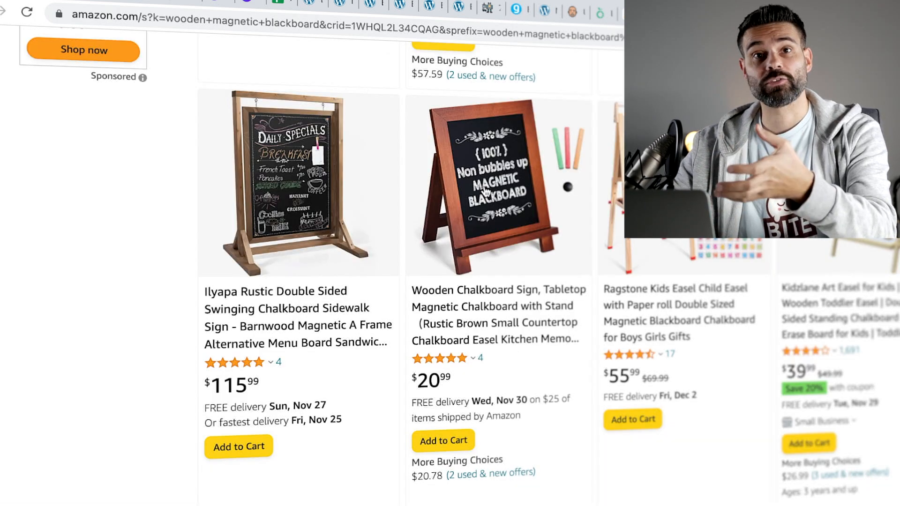
Step: Find the Award Winning Hape All-in-One Wooden Kid's Art Easel in the wooden magnetic blackboard results and open its product page
scroll(484, 192, down, 3)
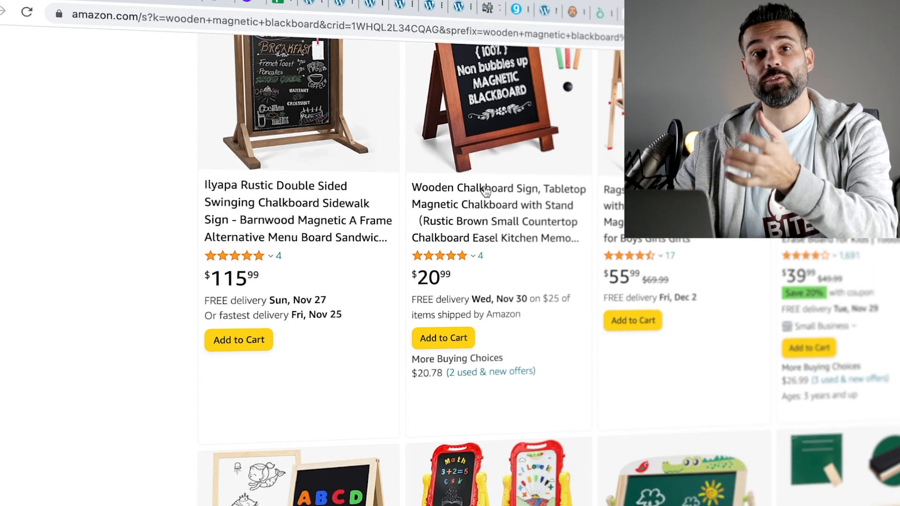
scroll(486, 191, down, 6)
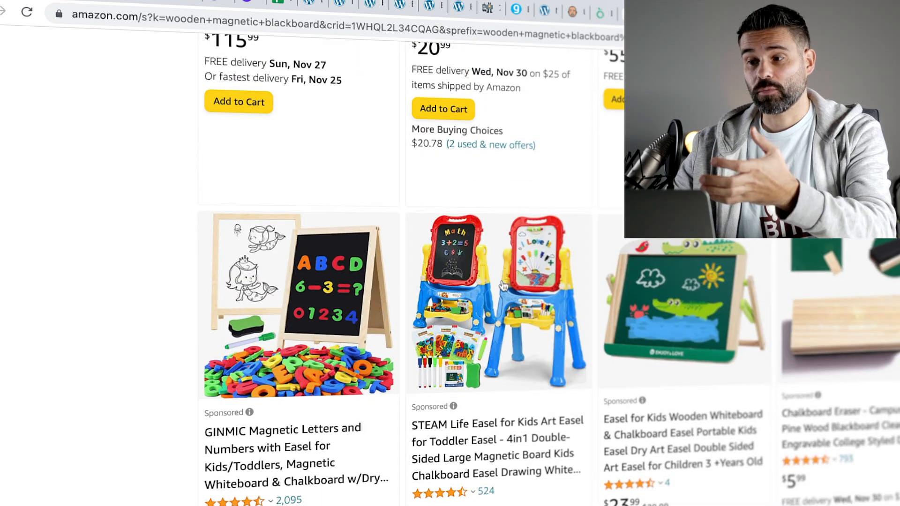
scroll(504, 286, down, 6)
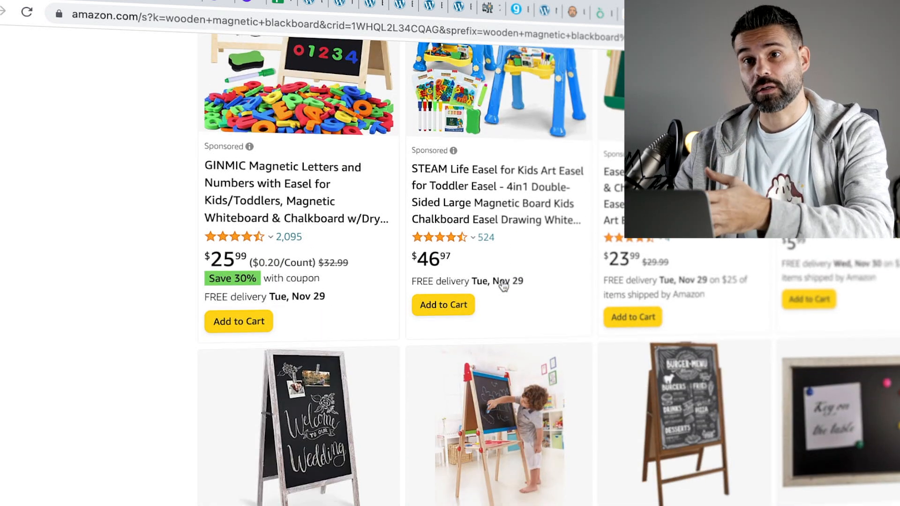
scroll(504, 286, down, 7)
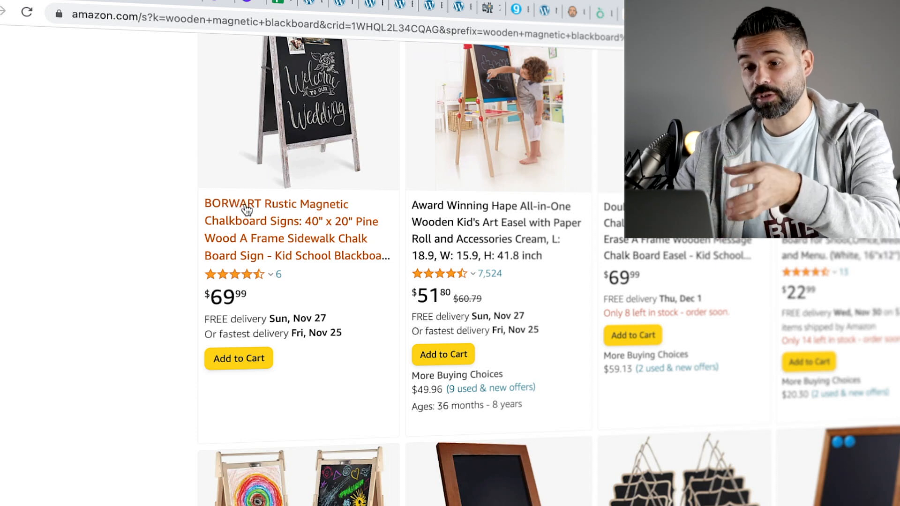
click(490, 213)
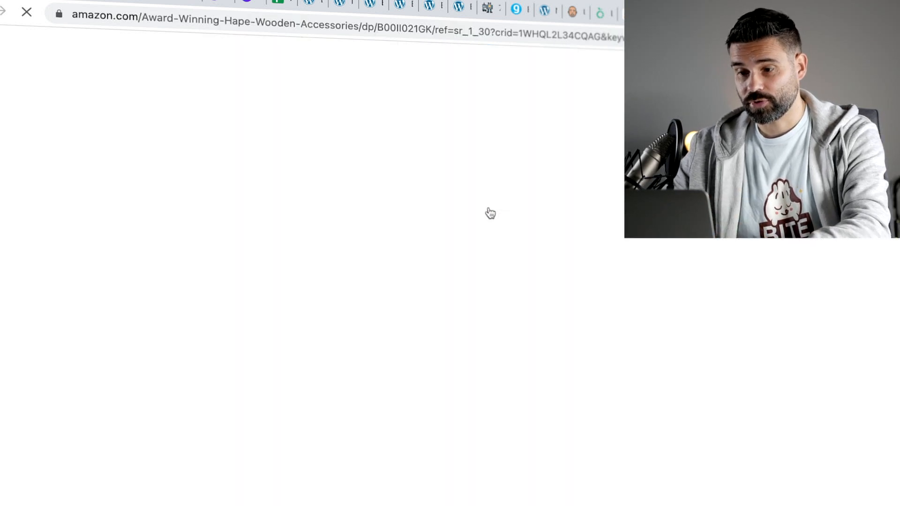
Step: Copy the easel product page's URL and create a new link from it in Geniuslink
click(419, 28)
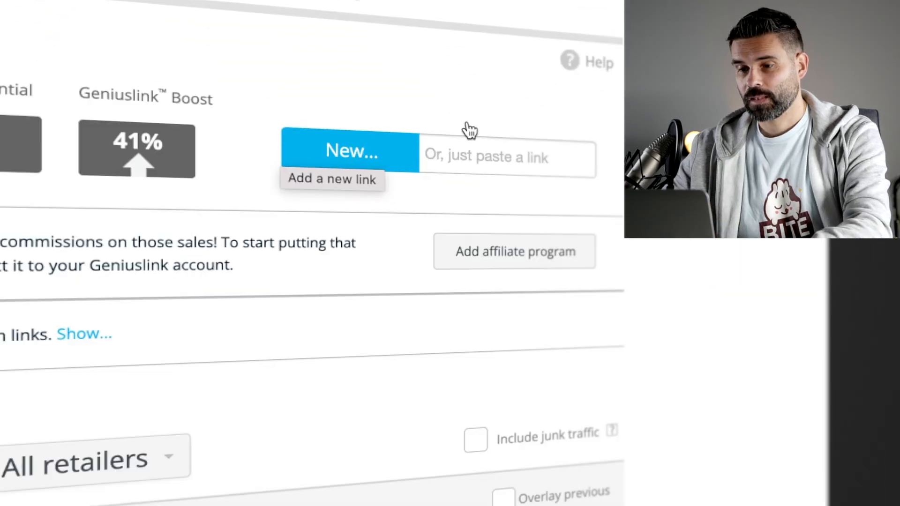
click(461, 151)
key(ctrl+v)
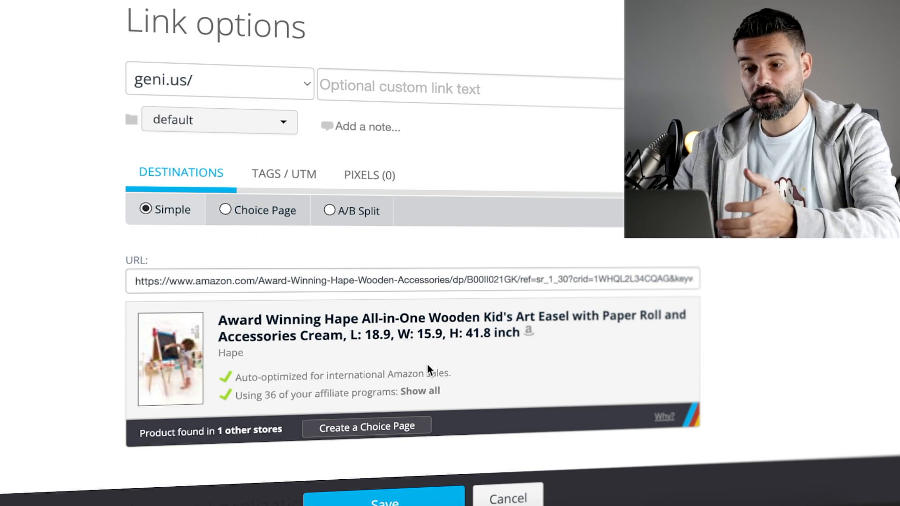
Step: Examine the Amazon Localization list for each country's destination, match type and affiliate status
scroll(427, 364, down, 5)
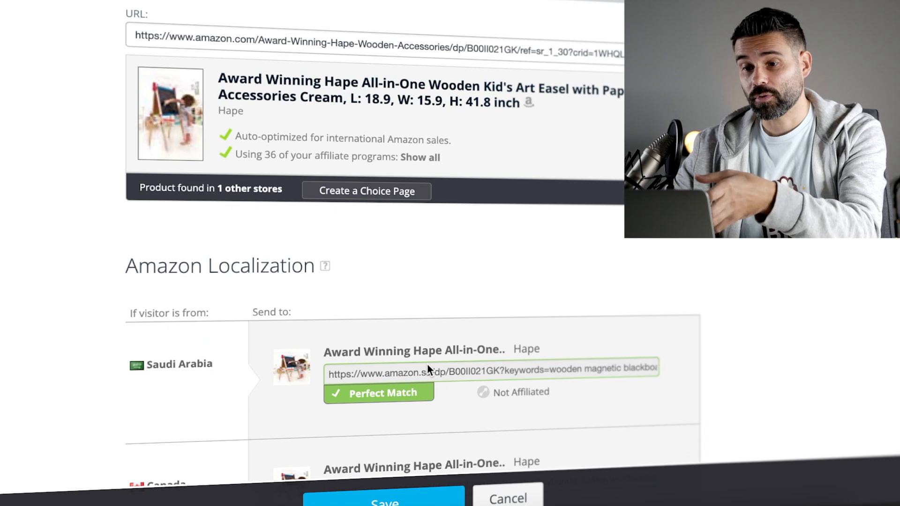
scroll(427, 364, down, 1)
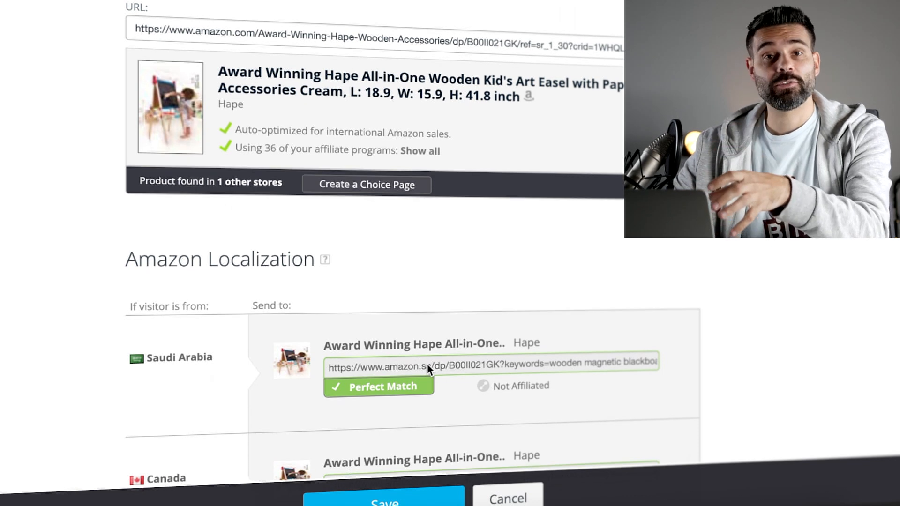
scroll(426, 363, down, 6)
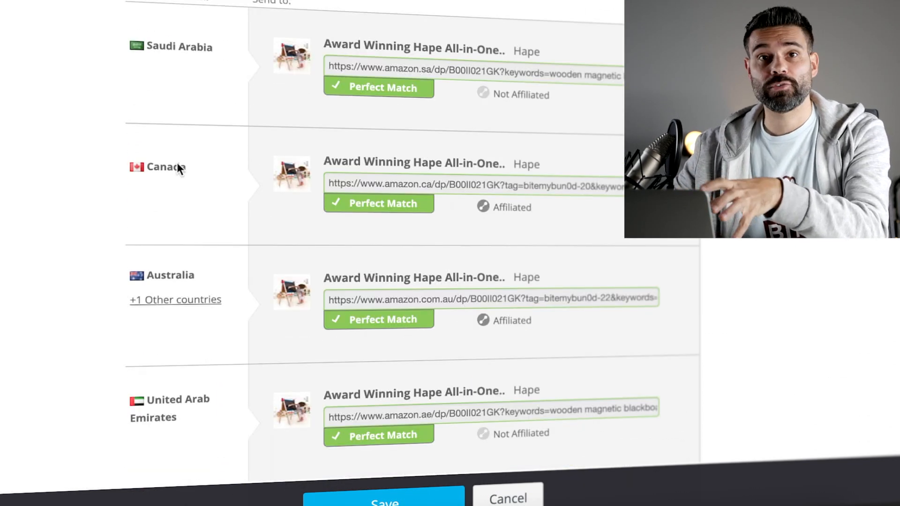
scroll(189, 271, down, 7)
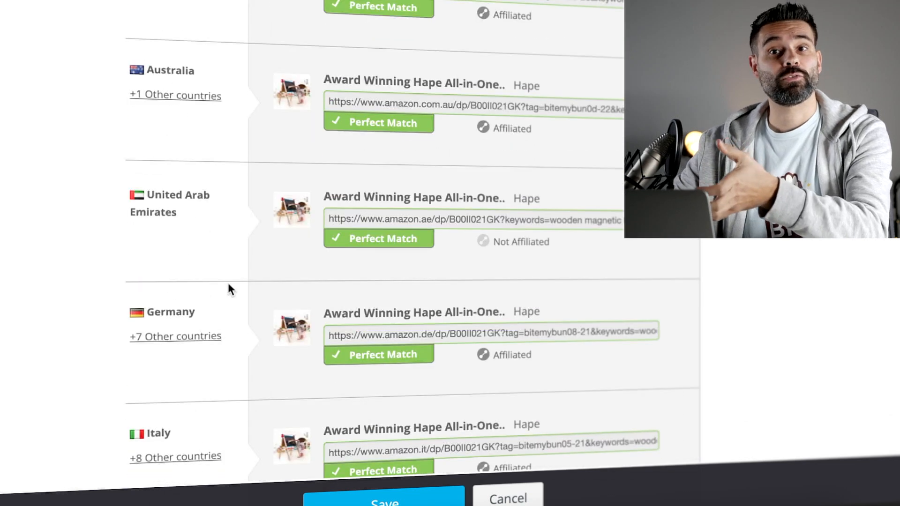
scroll(224, 327, down, 8)
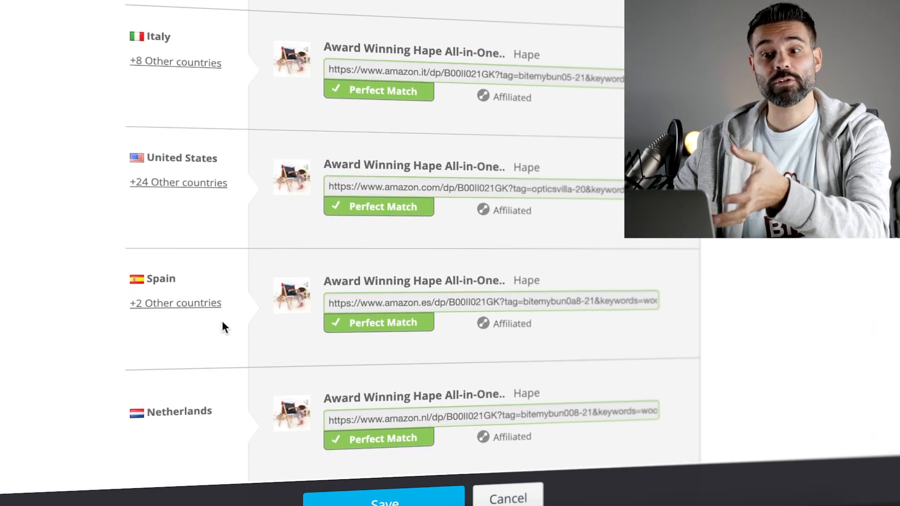
scroll(222, 323, down, 7)
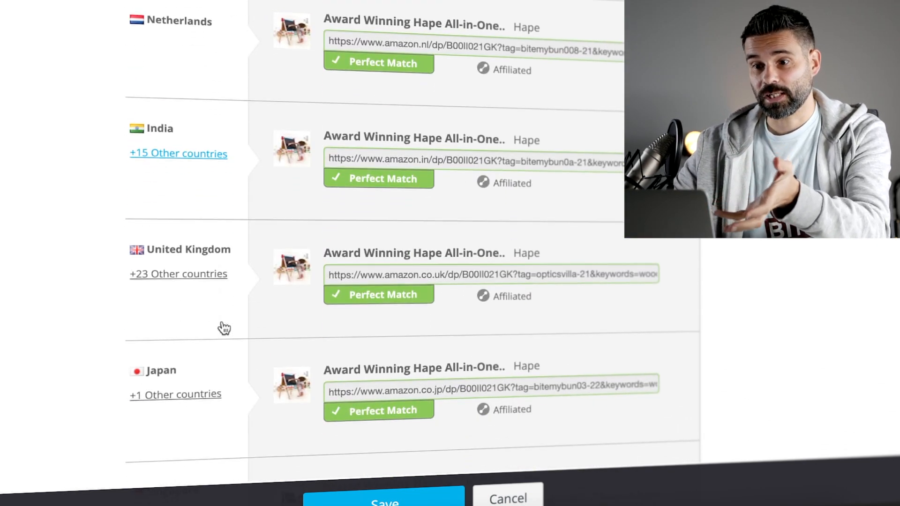
scroll(222, 322, down, 8)
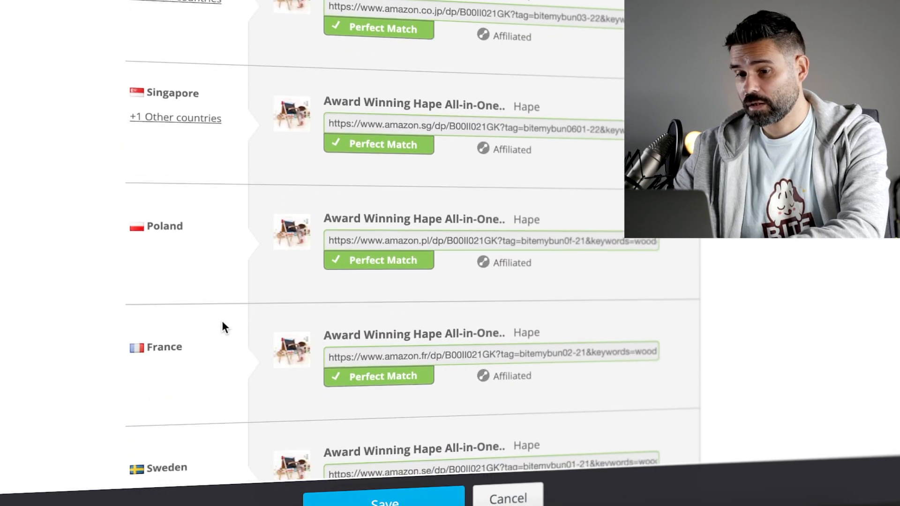
scroll(222, 323, down, 2)
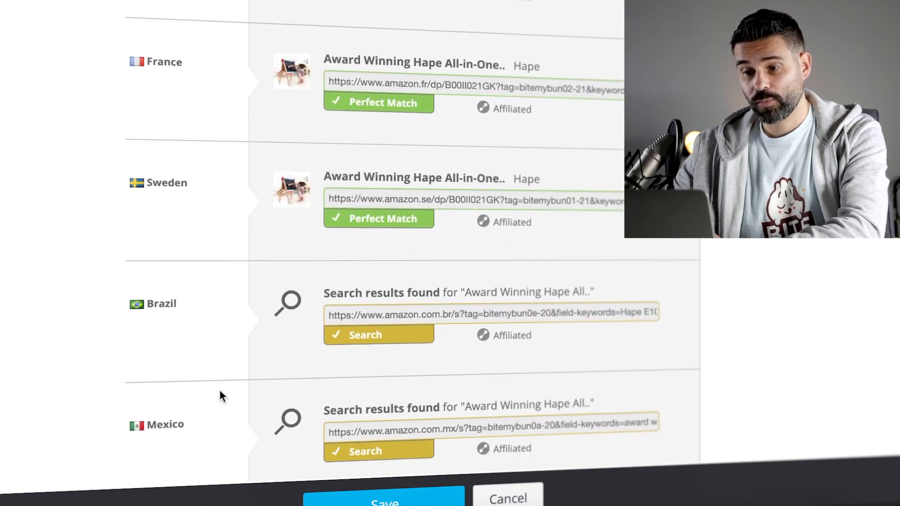
scroll(254, 162, up, 5)
scroll(255, 161, up, 20)
scroll(254, 165, up, 20)
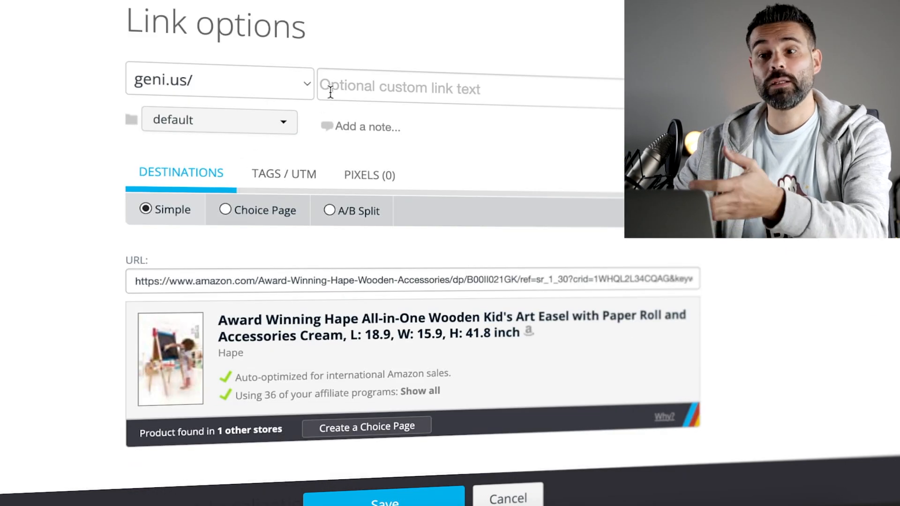
Step: Set the geni.us link's custom text to "hapeeasel"
click(362, 89)
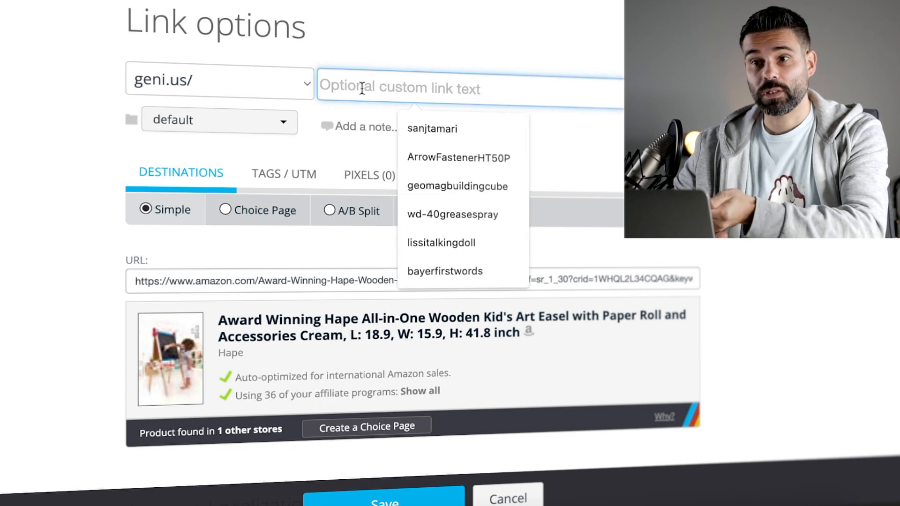
text(hape)
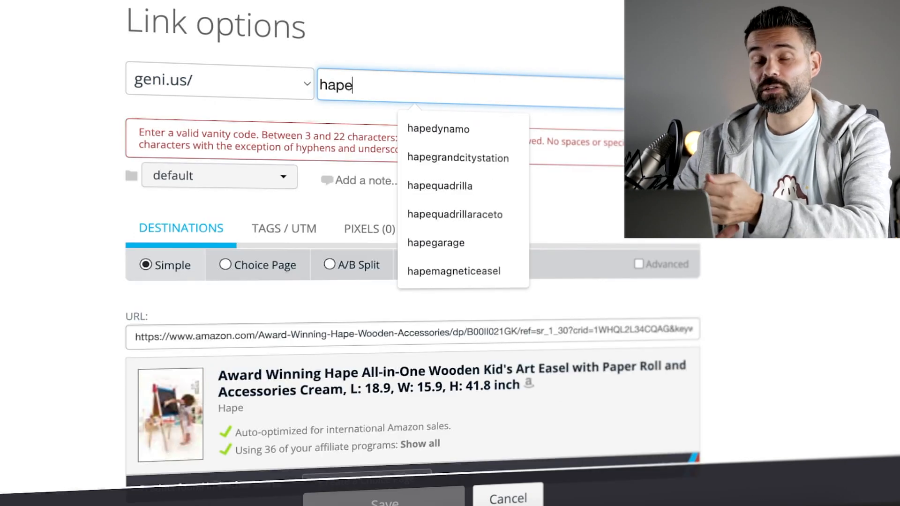
text(easel)
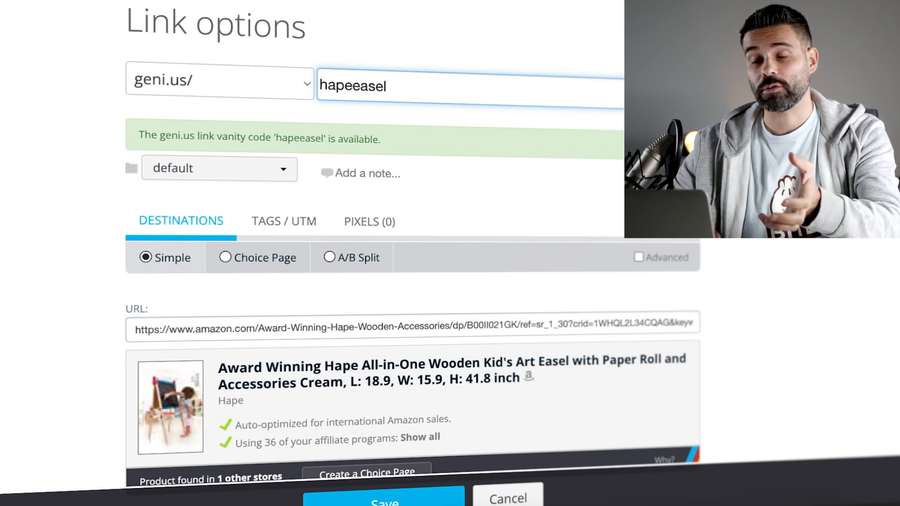
Step: Assign the new link to the Speelkeuze Track group
click(220, 177)
click(222, 177)
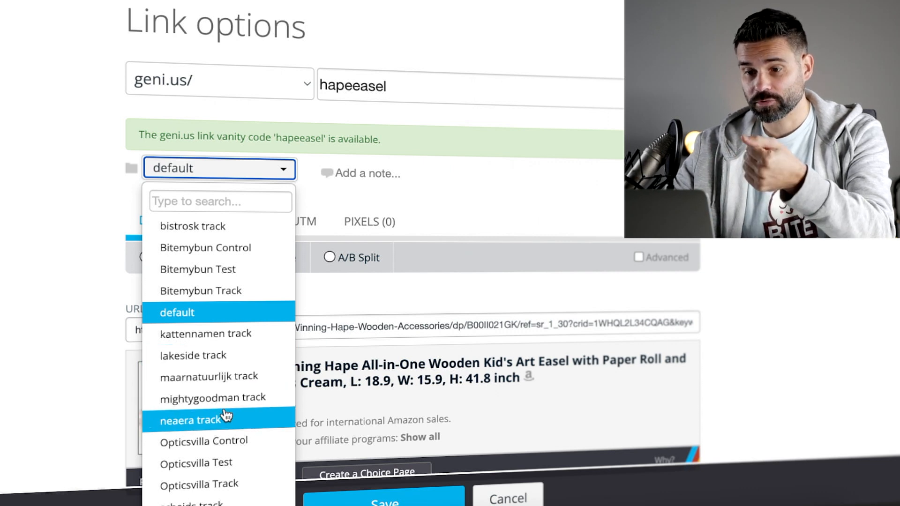
scroll(226, 428, down, 1)
scroll(227, 428, down, 1)
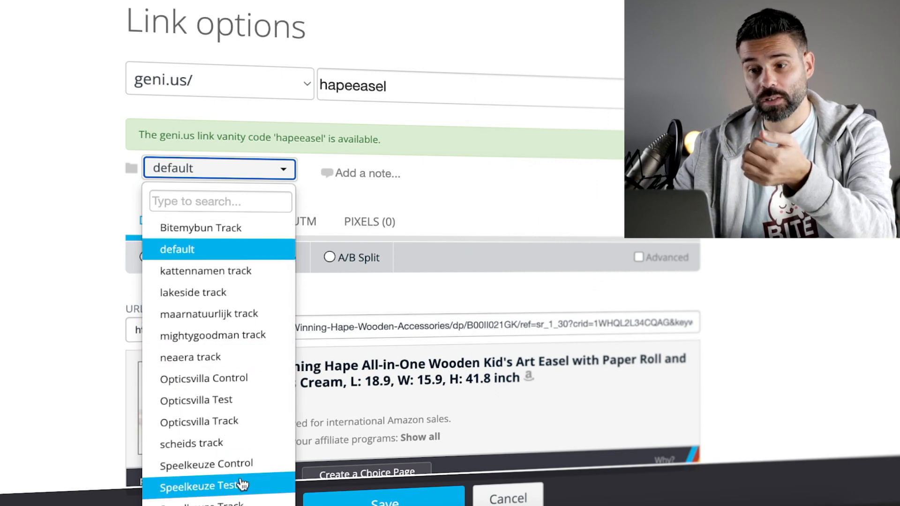
click(206, 503)
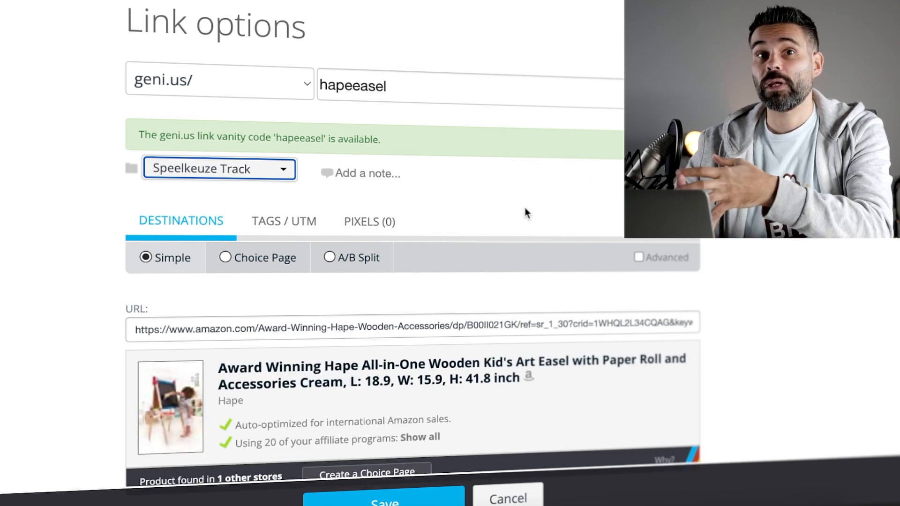
Step: Enable advanced routing for the link and add a country rule for visitors from the United States
scroll(525, 207, down, 1)
scroll(525, 209, down, 1)
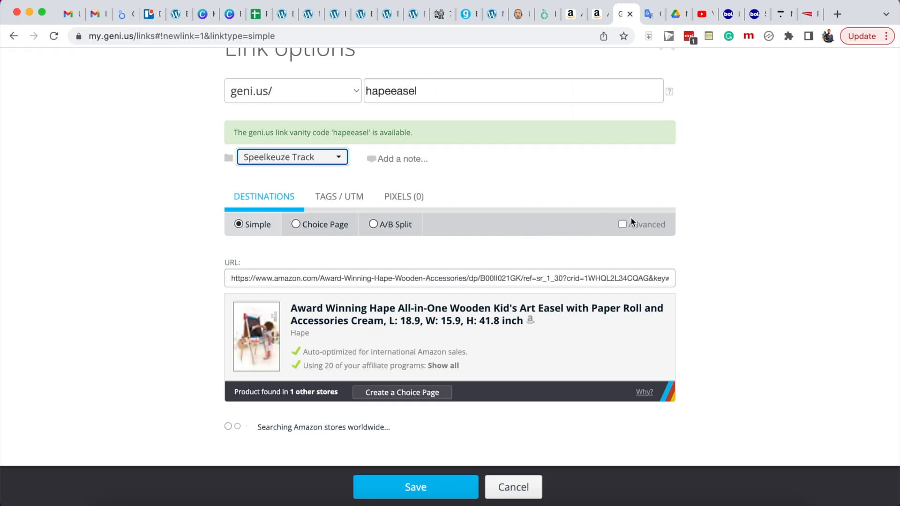
click(621, 224)
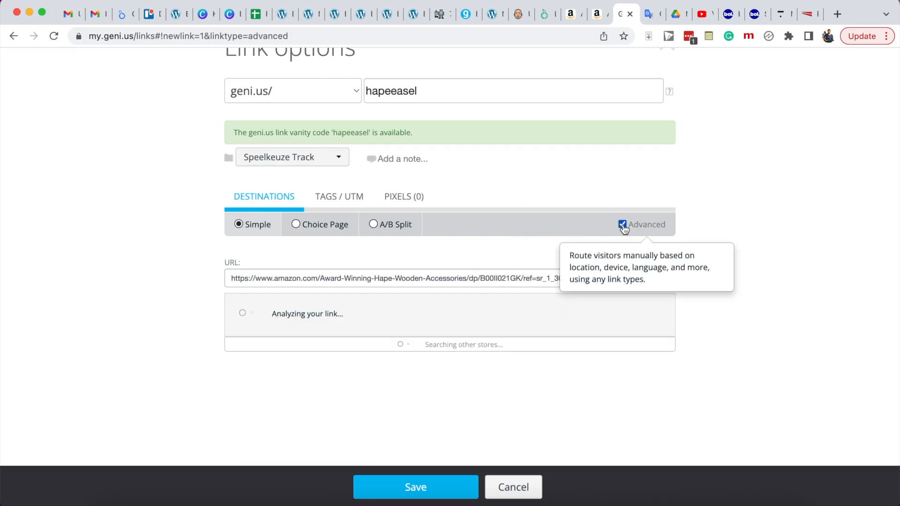
scroll(492, 245, down, 3)
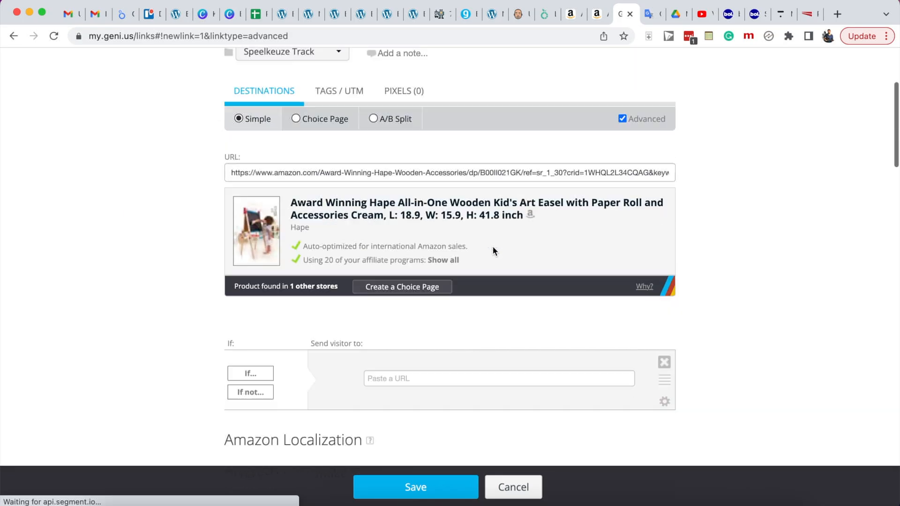
click(250, 369)
click(273, 356)
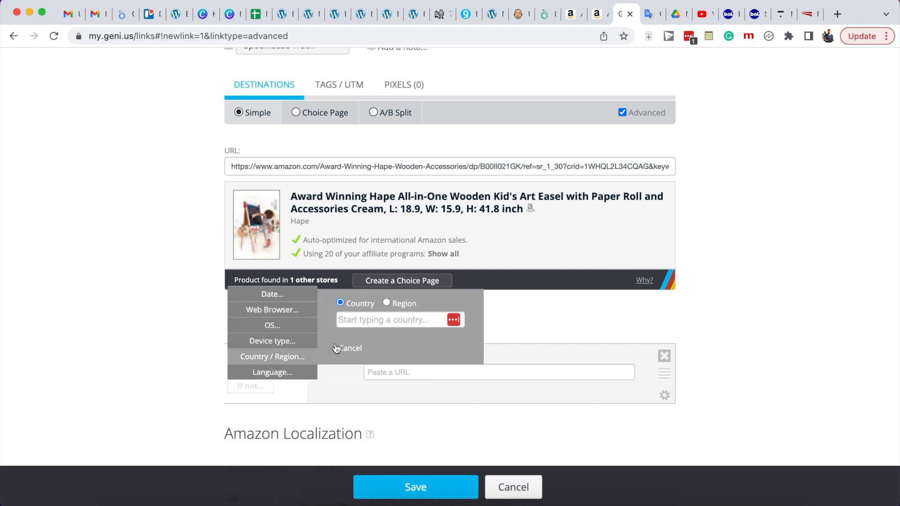
text(un)
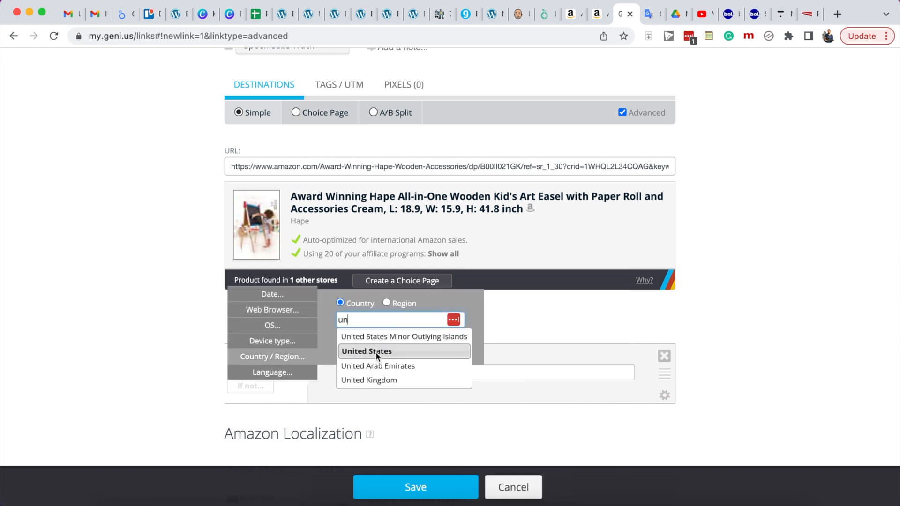
click(378, 355)
Step: Change the United States rule's destination to a Choice Page and paste the Amazon product URL as its first choice
scroll(461, 336, down, 2)
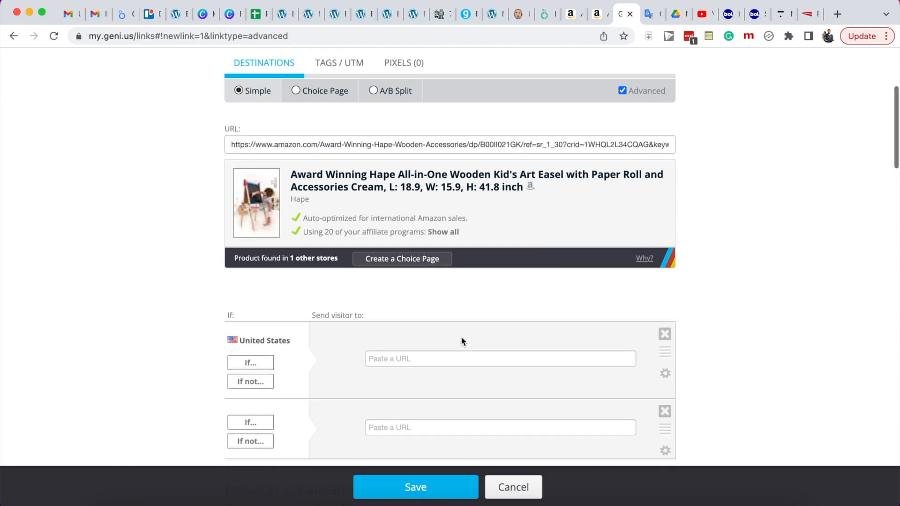
click(665, 345)
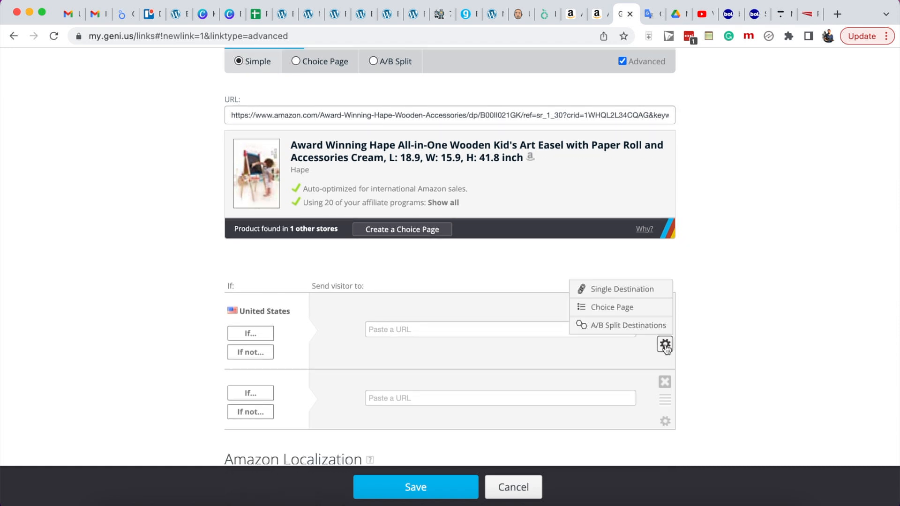
click(625, 306)
click(474, 352)
key(super+v)
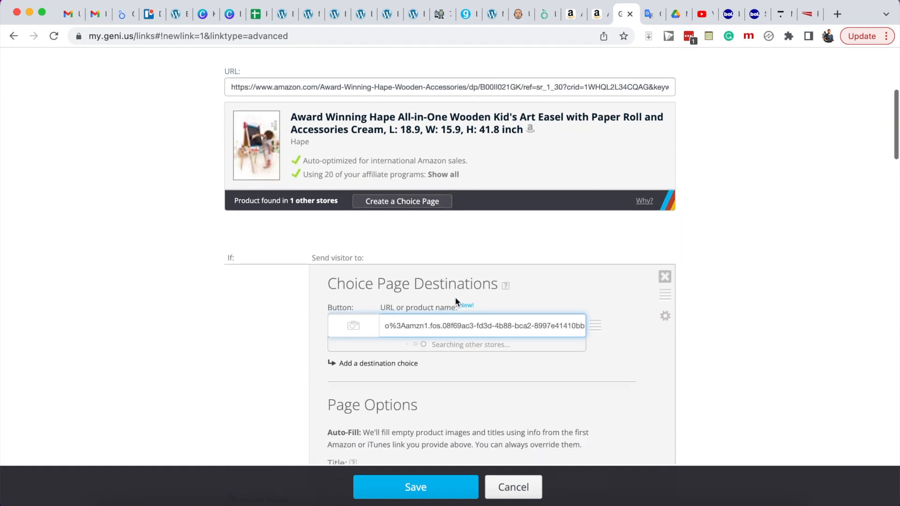
scroll(469, 328, down, 2)
scroll(479, 367, down, 1)
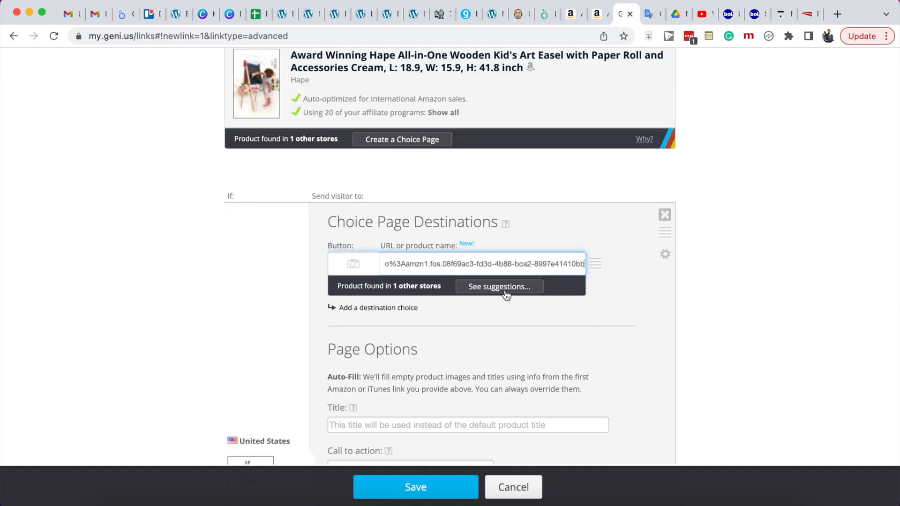
Step: Add the suggested Walmart Hape Magnetic All in 1 easel to the United States choice page and return to its destinations
click(505, 287)
click(709, 300)
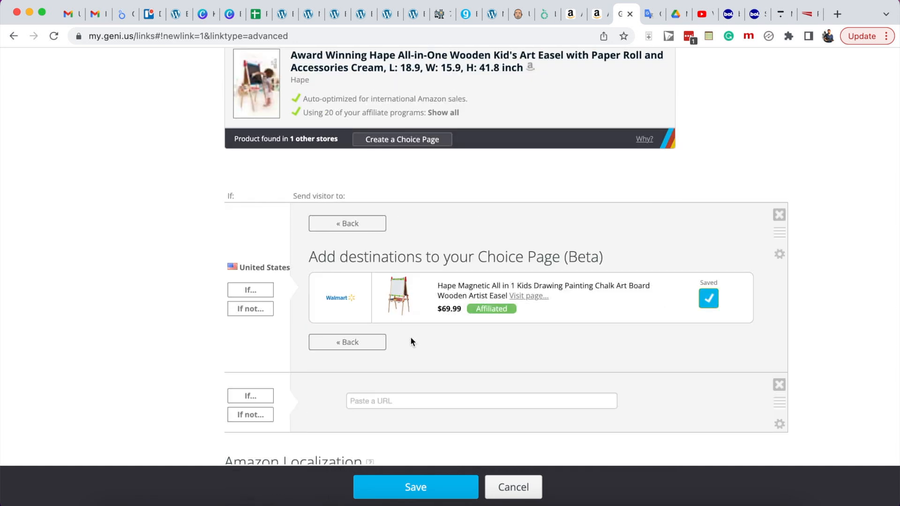
click(361, 343)
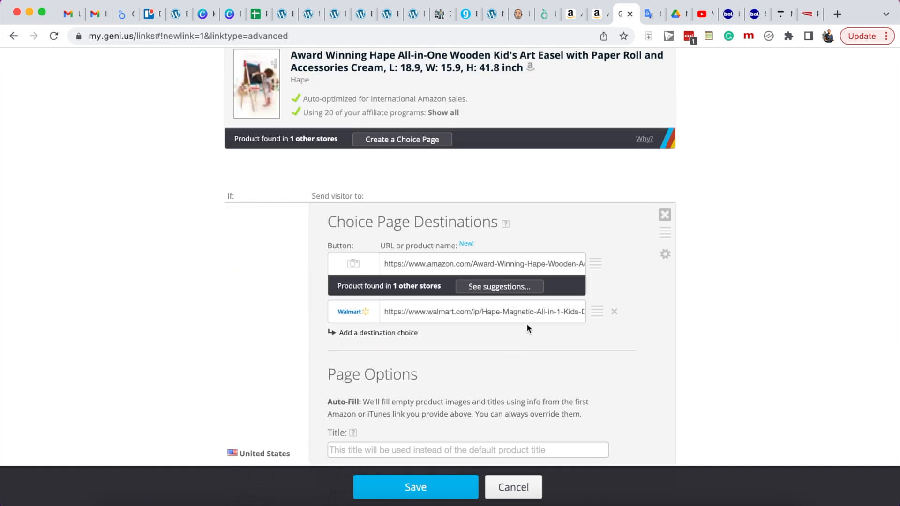
Step: Paste the Amazon product URL again as the first choice to auto-fill the choice page's title and product image
click(534, 263)
key(super+v)
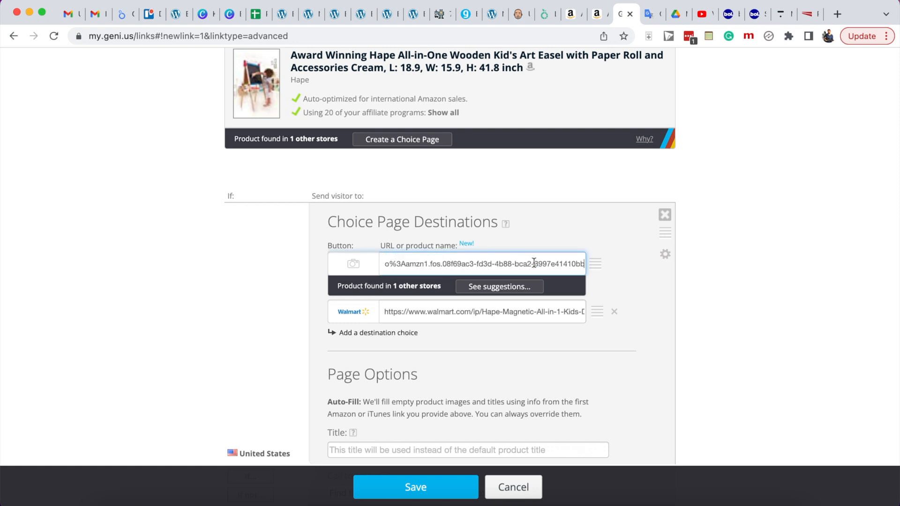
scroll(546, 232, down, 4)
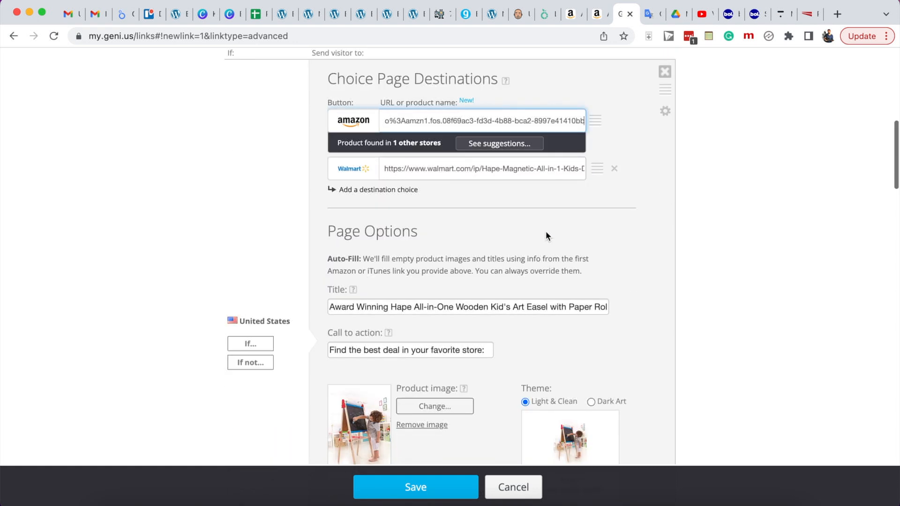
scroll(388, 328, down, 2)
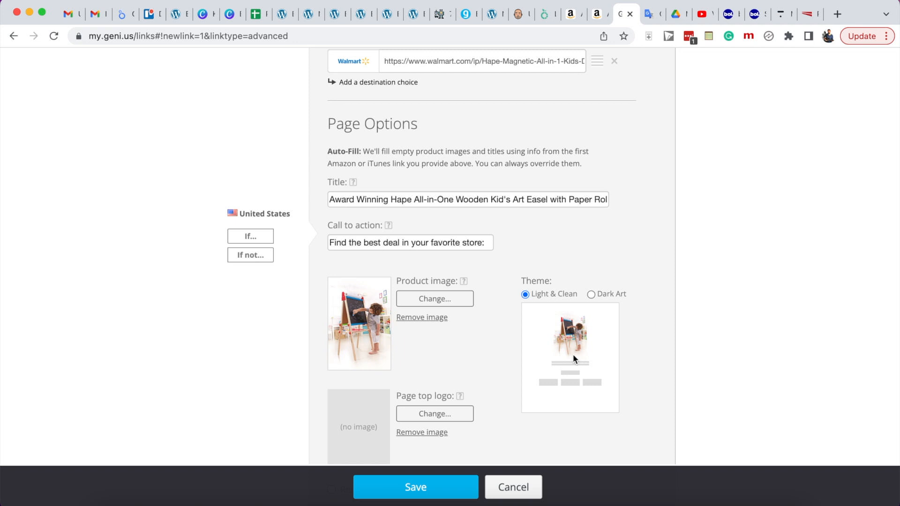
Step: Switch to the Speelkeuze WordPress admin and open the draft product set "Product search" for editing
click(282, 18)
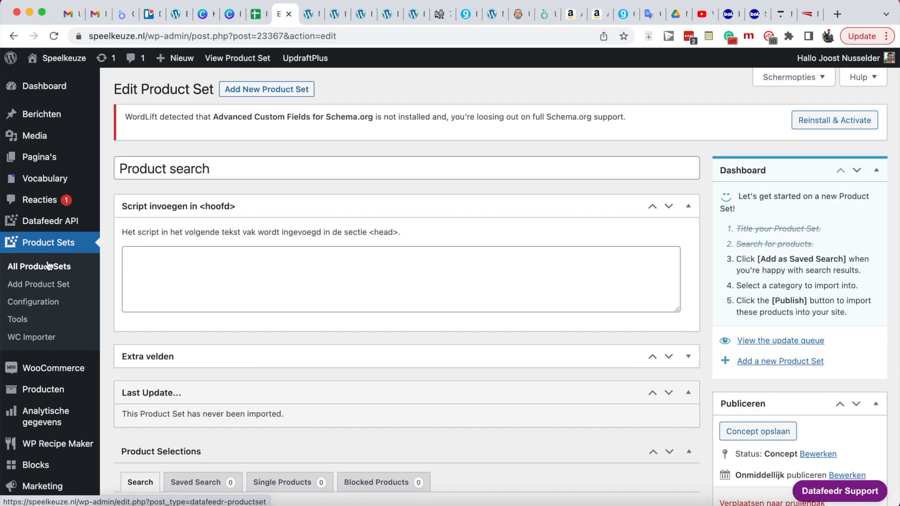
click(87, 209)
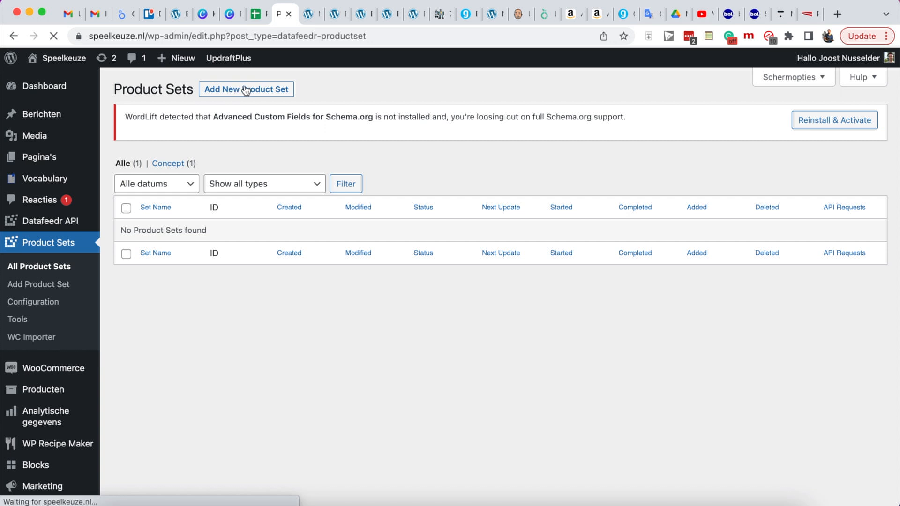
click(174, 163)
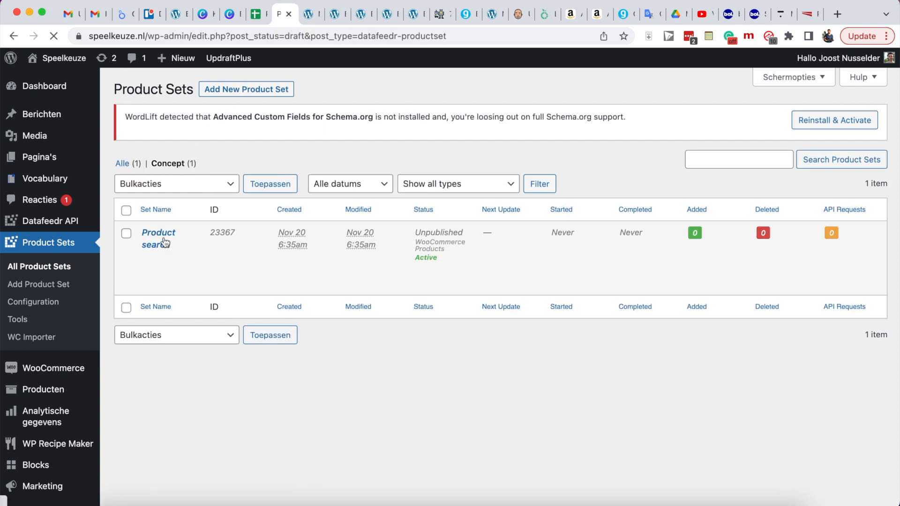
click(161, 238)
Step: Run the product set's search for products with any field matching "hape easel"
scroll(330, 322, down, 5)
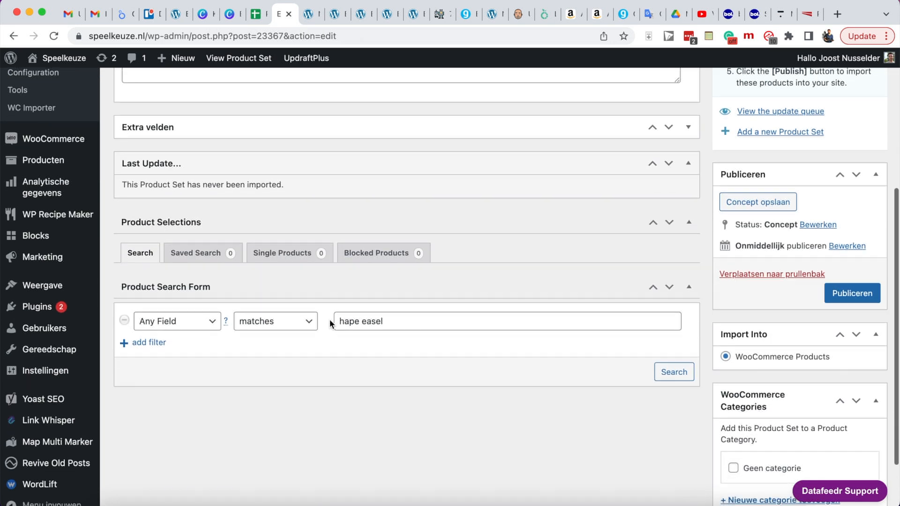
click(386, 264)
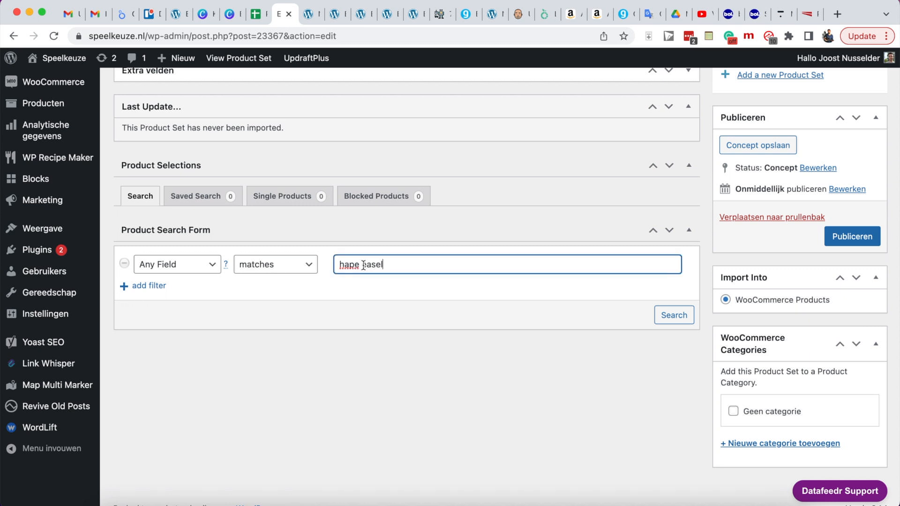
click(668, 316)
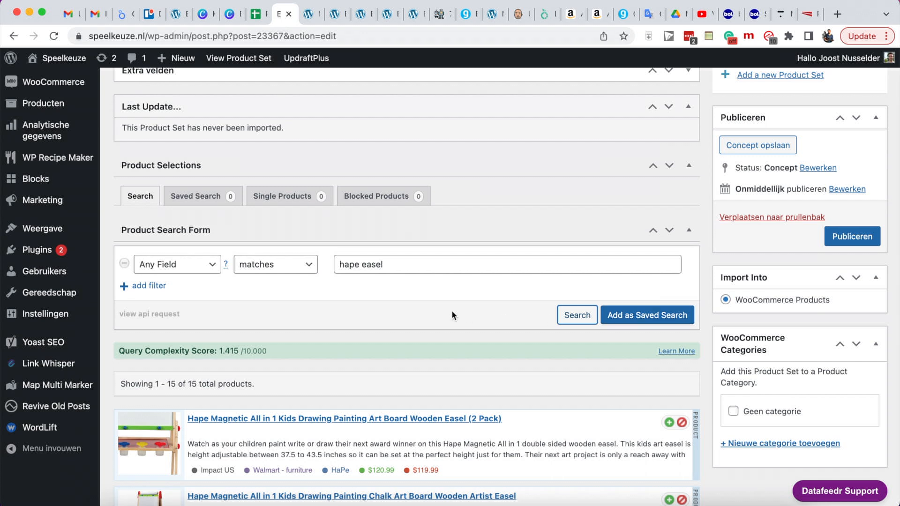
Step: Look through the search results and expand the details of Coolshop's "Hape - All-in-1 Easel (5828)"
scroll(452, 307, down, 5)
scroll(260, 373, down, 2)
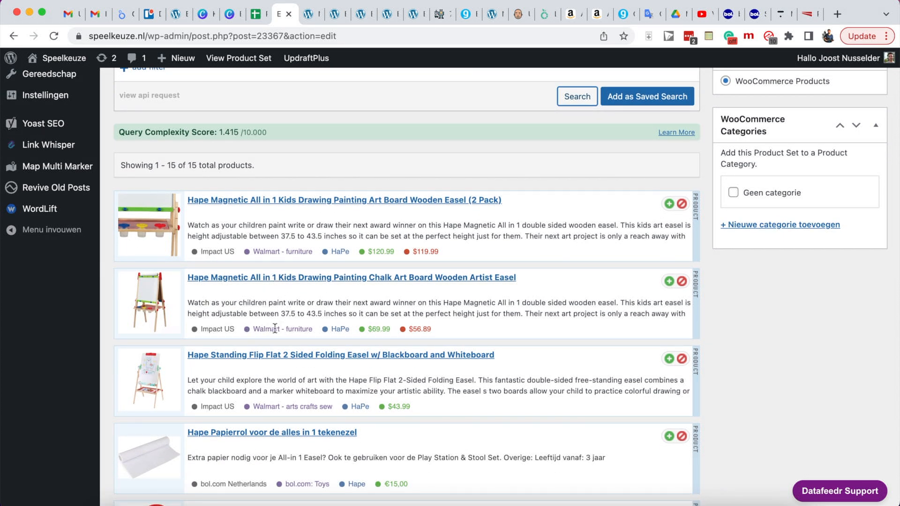
scroll(278, 329, down, 8)
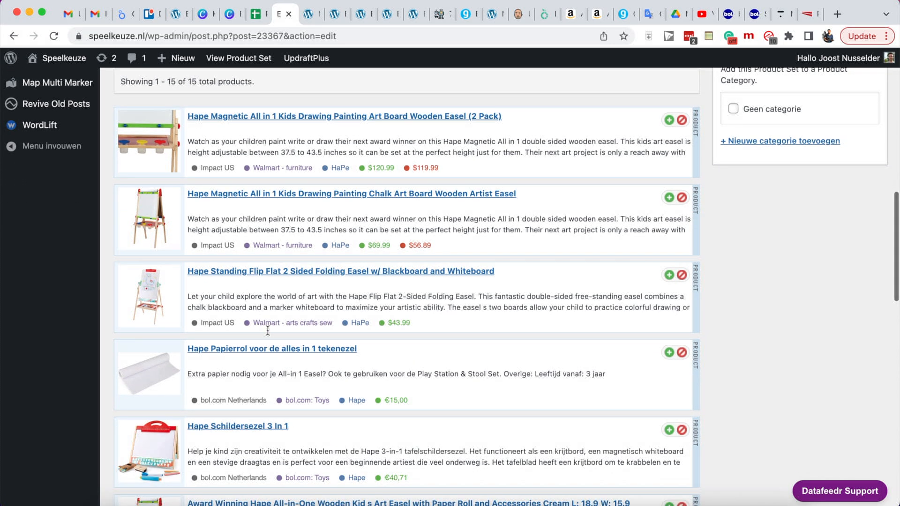
scroll(268, 331, down, 6)
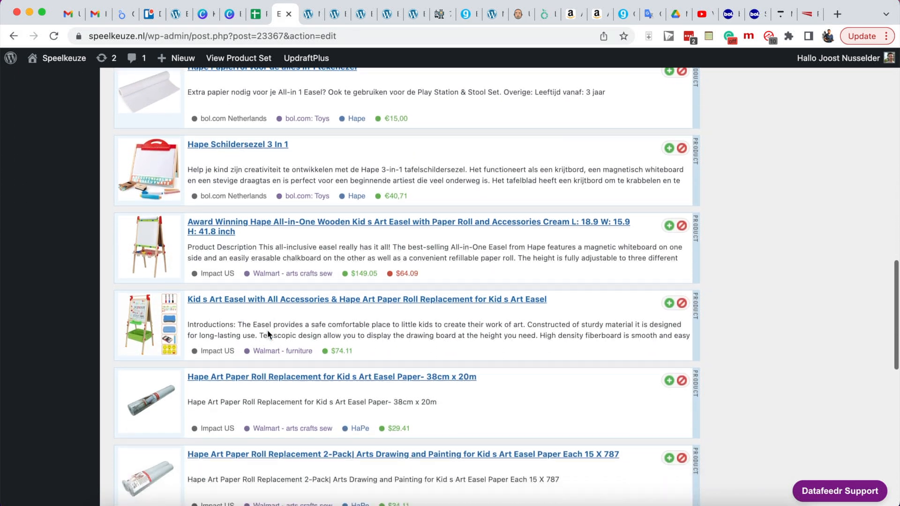
scroll(267, 330, down, 12)
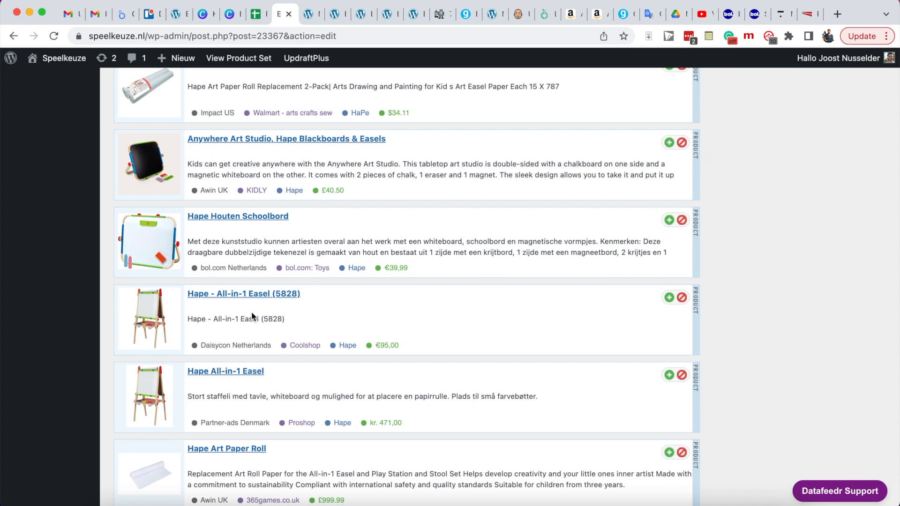
click(240, 295)
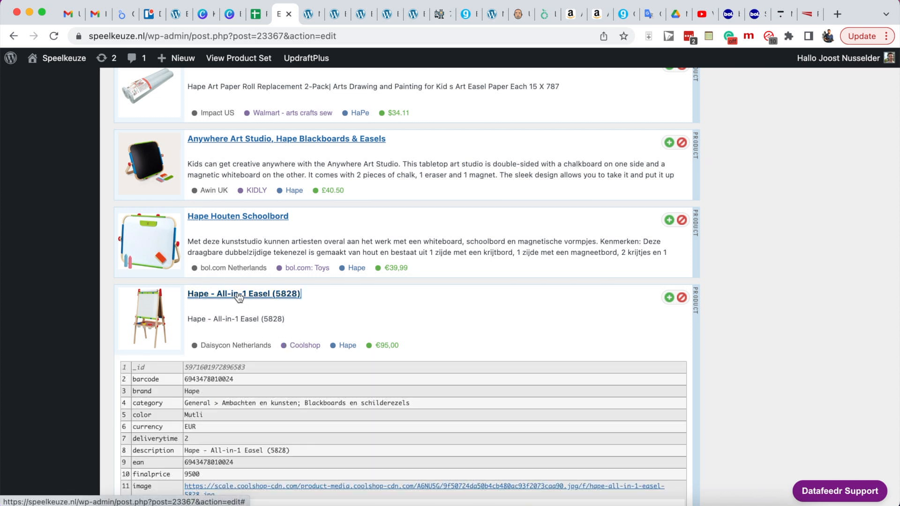
Step: Copy the affiliate link address from the ref_url field of the Coolshop easel's details
scroll(279, 394, down, 6)
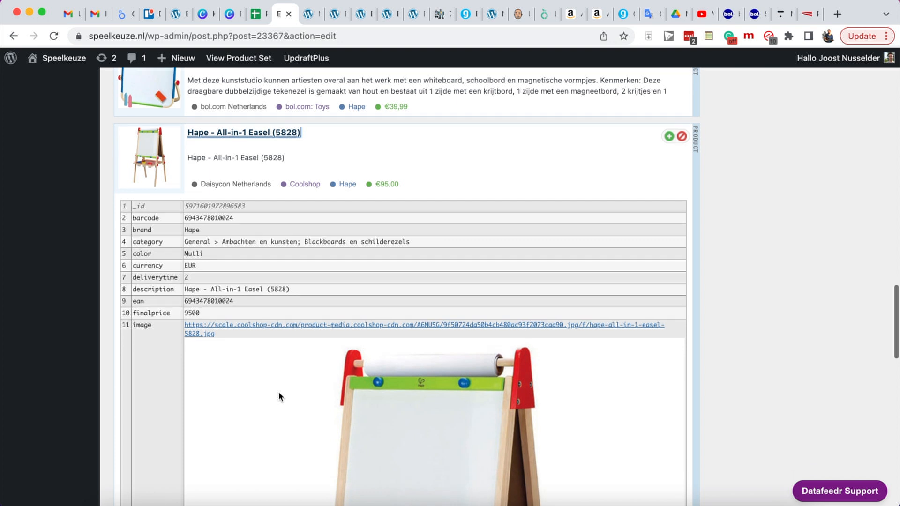
scroll(278, 396, down, 10)
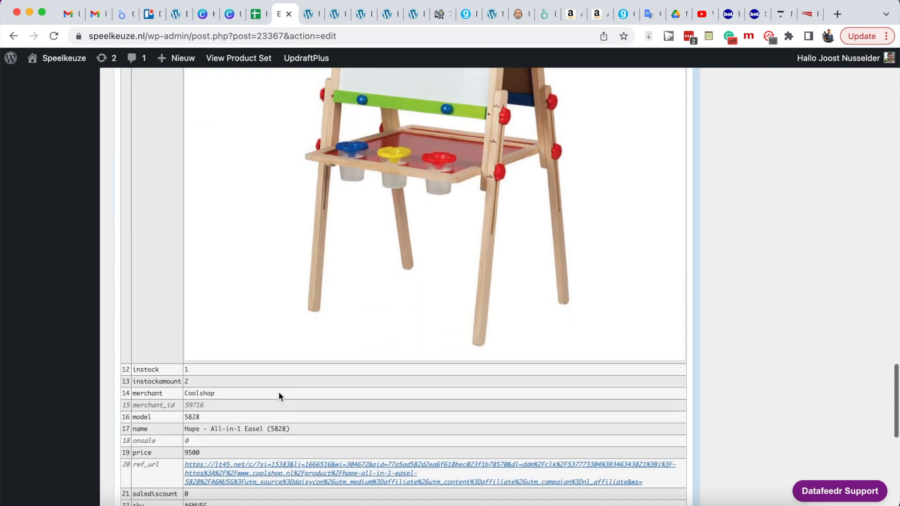
scroll(278, 392, down, 3)
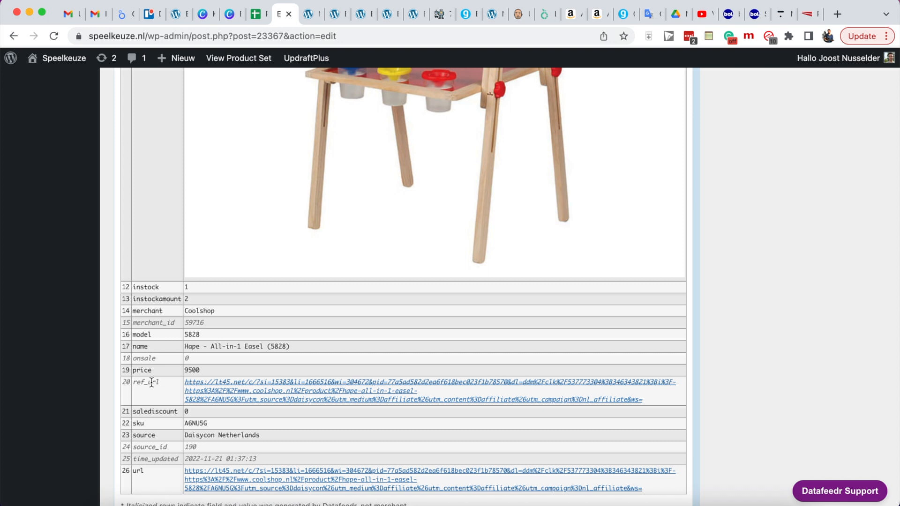
right_click(251, 385)
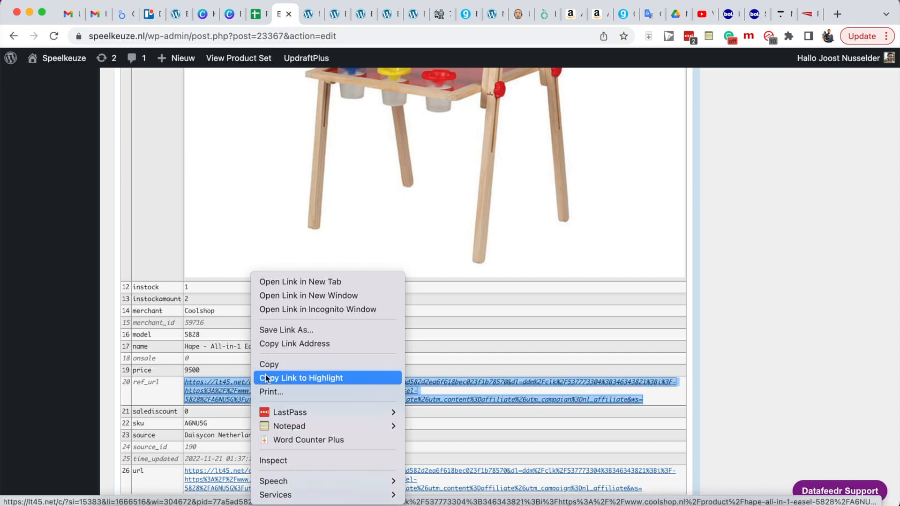
click(296, 345)
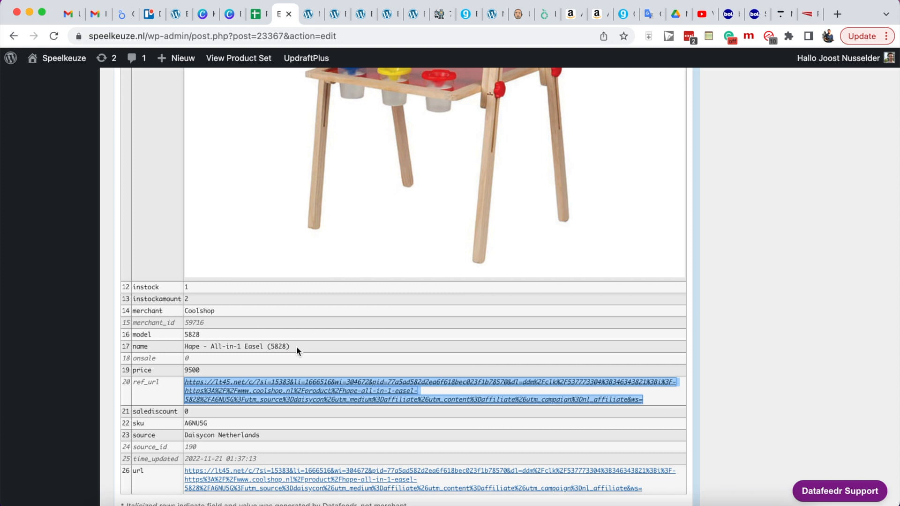
Step: Return to the geni.us link and add a country rule for visitors from the Netherlands below the United States rule
click(624, 18)
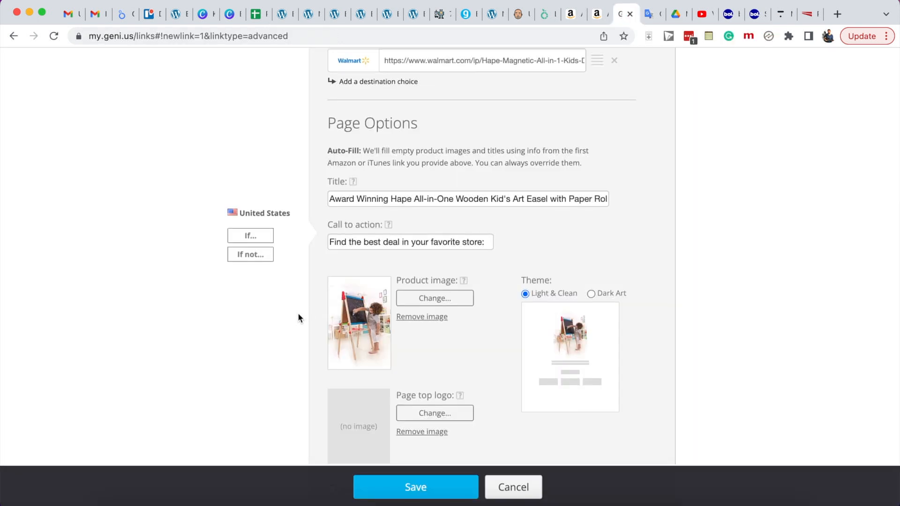
scroll(300, 318, down, 5)
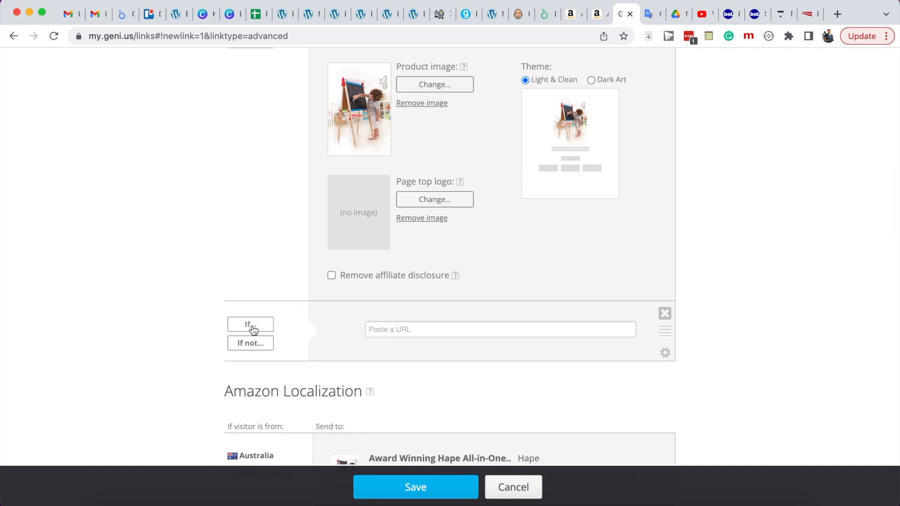
click(254, 330)
mouse_move(257, 314)
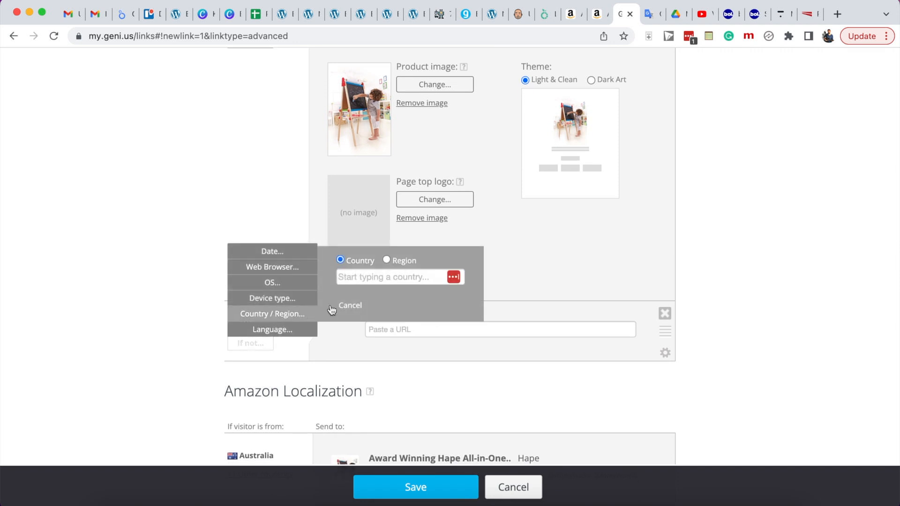
click(350, 278)
text(net)
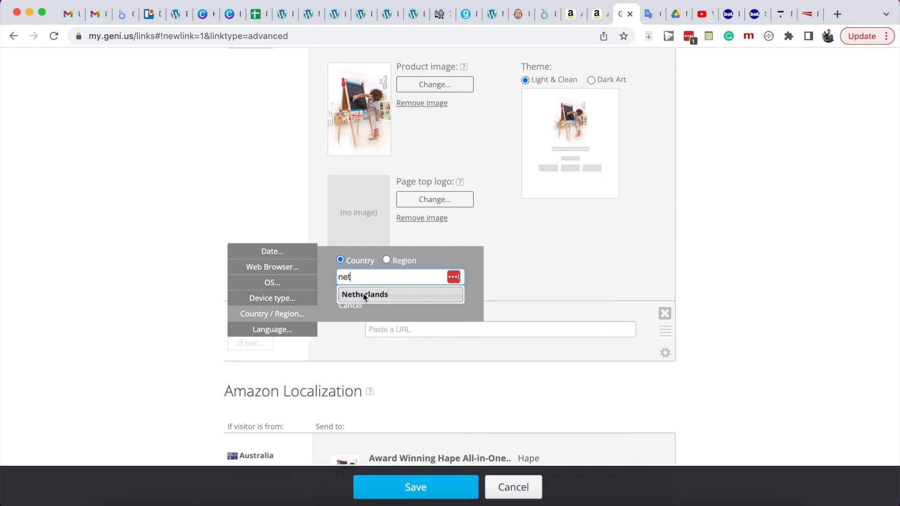
click(363, 294)
Step: Add Belgium as a second matching country to the Netherlands rule
click(256, 347)
click(286, 333)
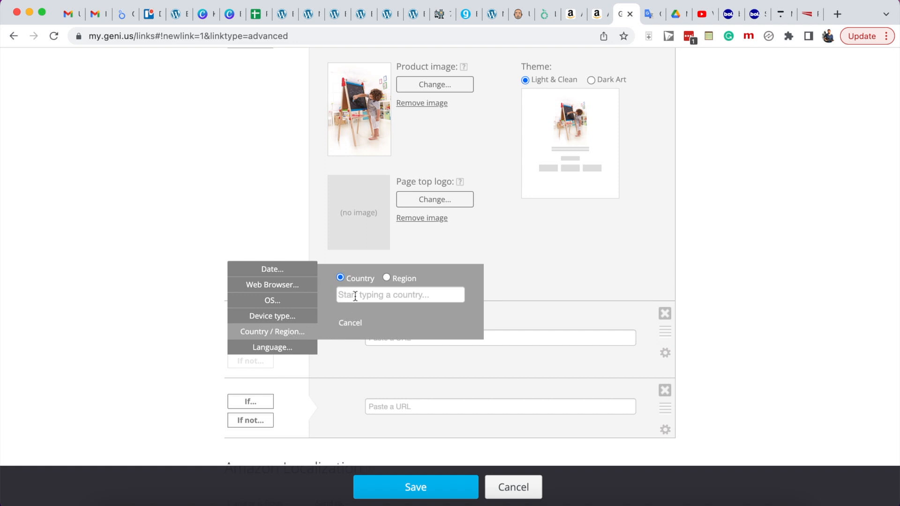
text(bel)
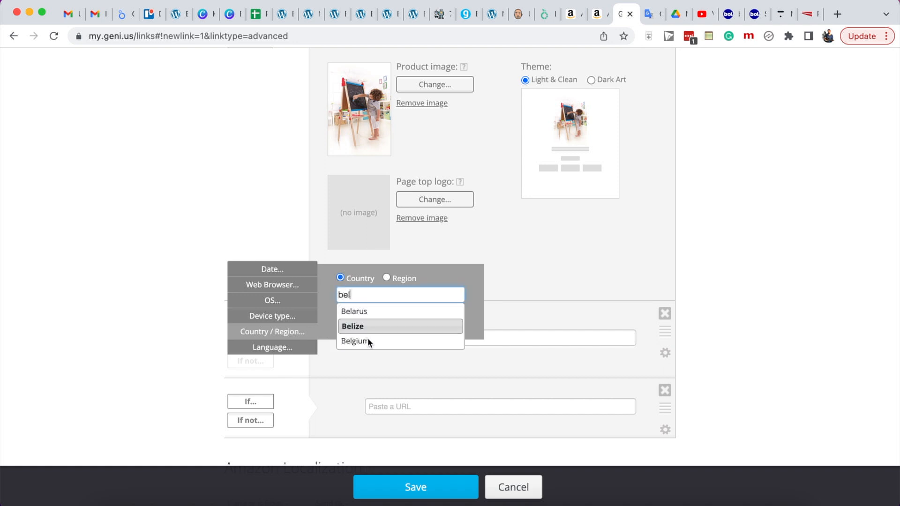
click(369, 344)
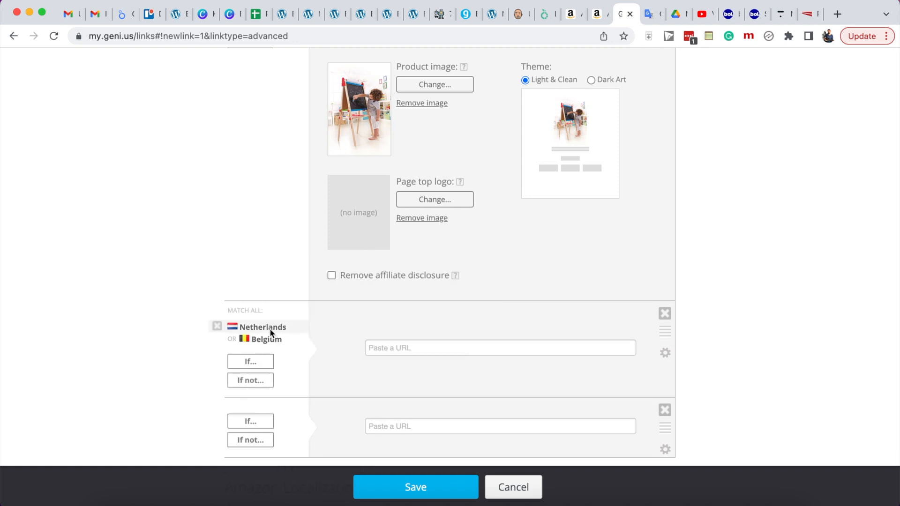
Step: Change the Netherlands and Belgium rule's destination to a Choice Page and paste the Coolshop affiliate link as its first choice
click(665, 353)
click(630, 318)
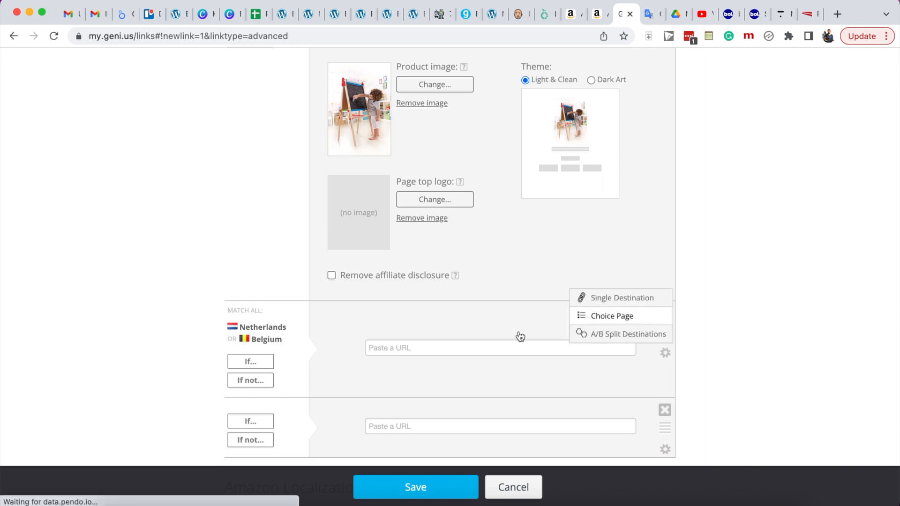
scroll(473, 338, down, 2)
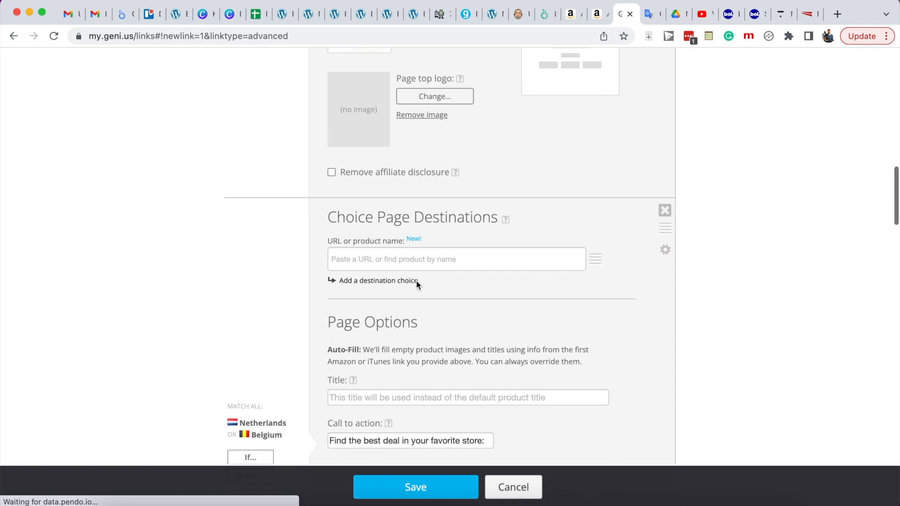
click(397, 259)
key(super+v)
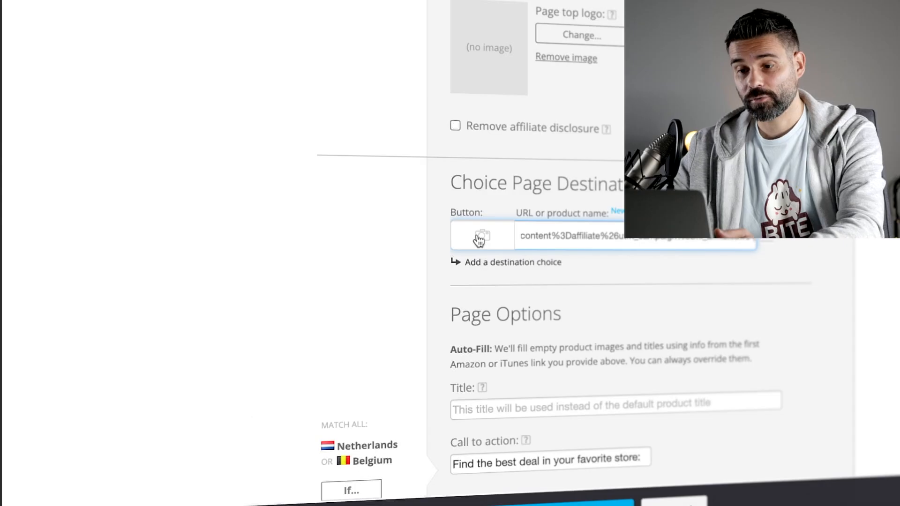
Step: Upload the Coolshop logo file as the button image for the Coolshop choice and crop it to 384 x 171 px
click(350, 263)
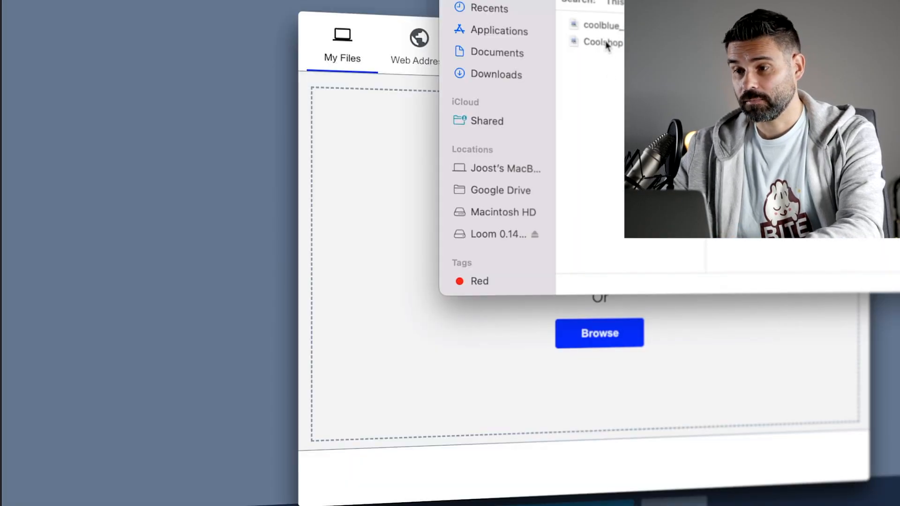
click(605, 43)
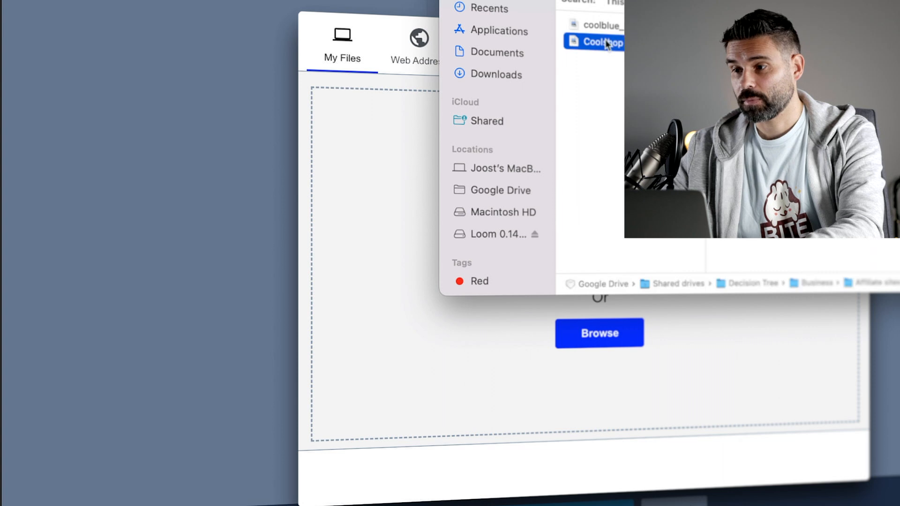
drag(598, 45, 462, 130)
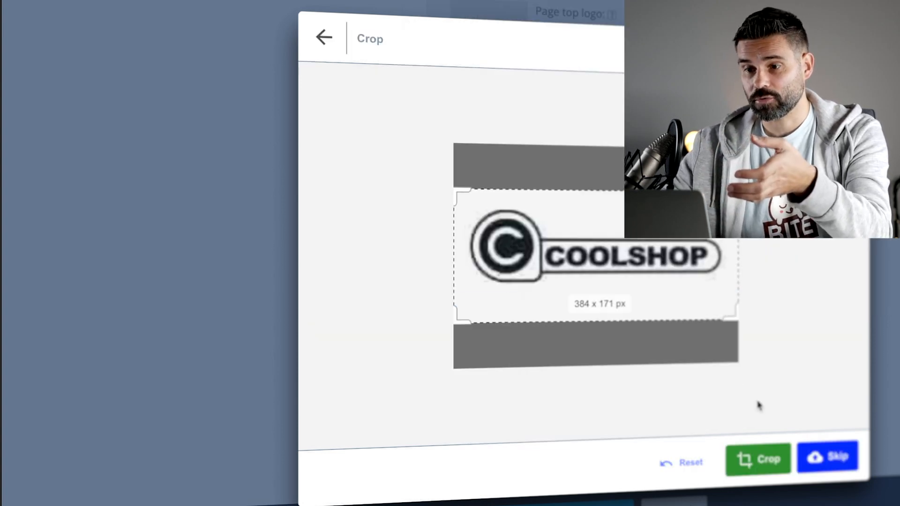
click(759, 460)
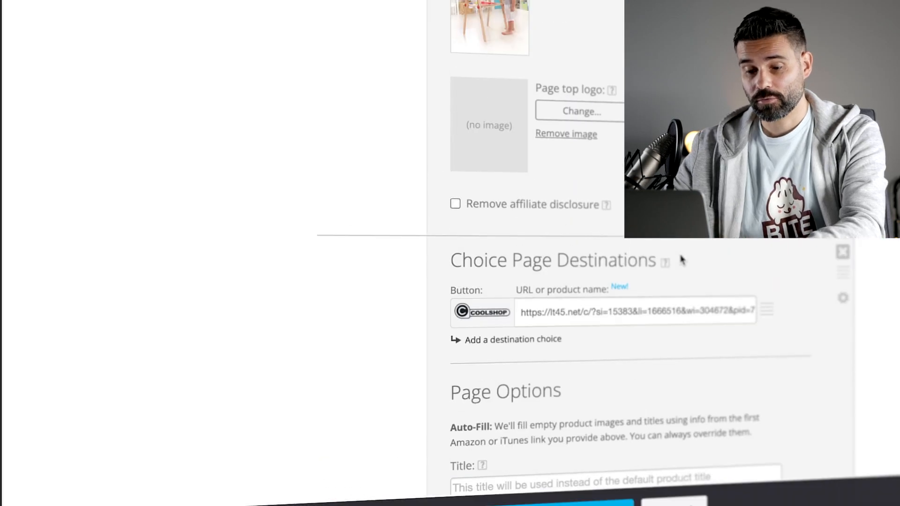
Step: Reuse the United States rule's Amazon product link as the second choice on the Netherlands and Belgium choice page
scroll(680, 257, up, 5)
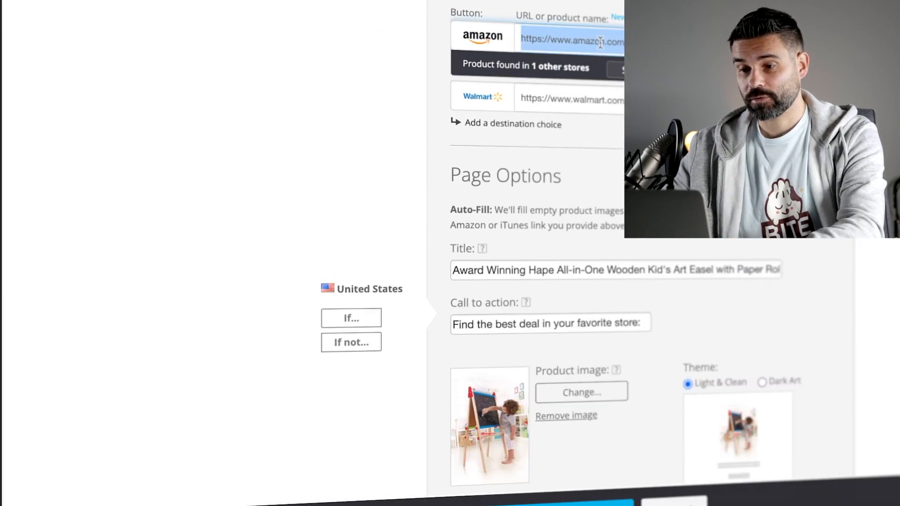
scroll(585, 243, down, 10)
click(539, 154)
key(ctrl+v)
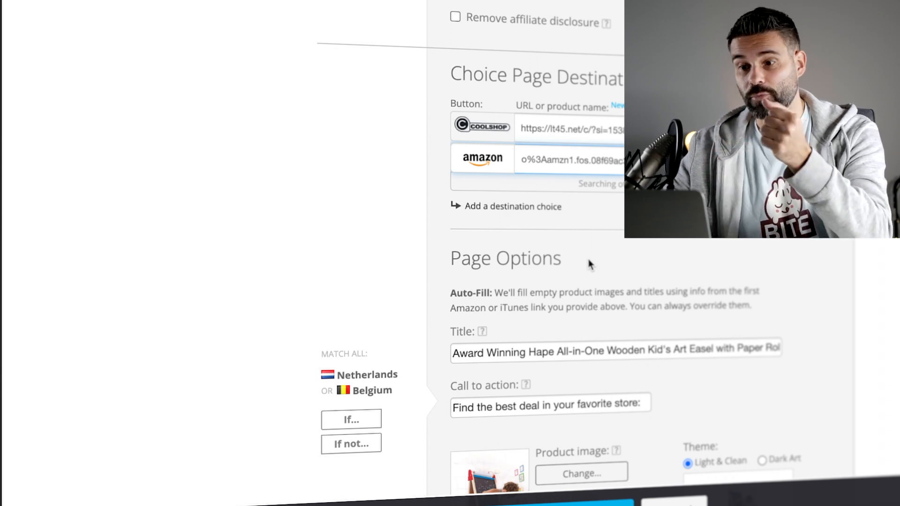
Step: Translate the Netherlands and Belgium call to action into Dutch with Google Translate and replace it with "Vind de beste deal in je favoriete winkel:"
scroll(590, 265, down, 1)
scroll(590, 265, down, 5)
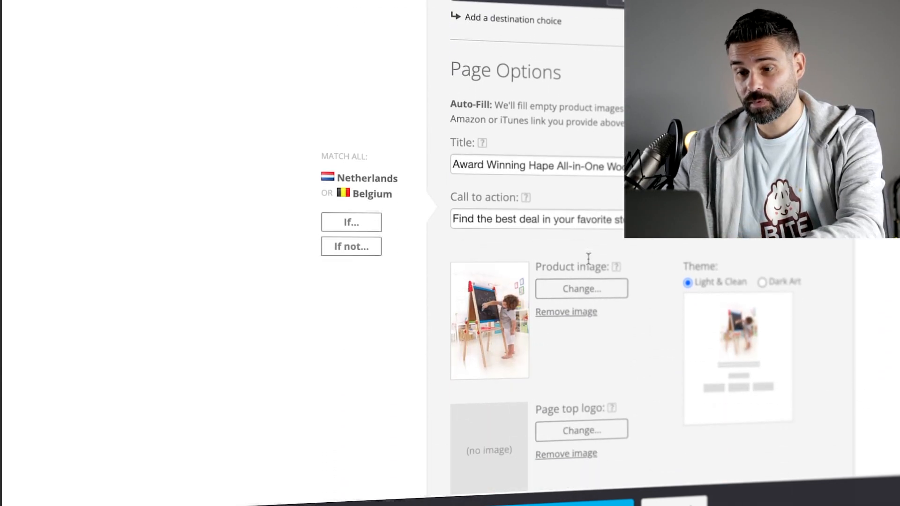
triple_click(527, 196)
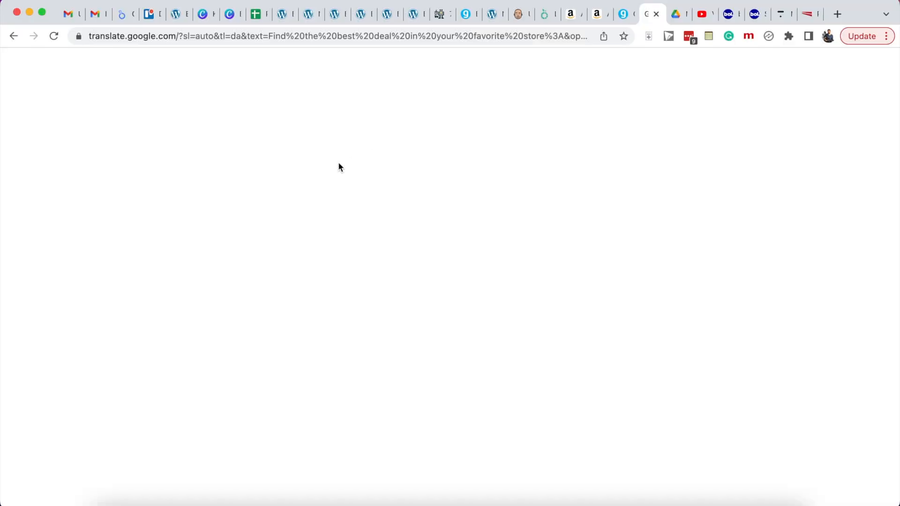
click(601, 145)
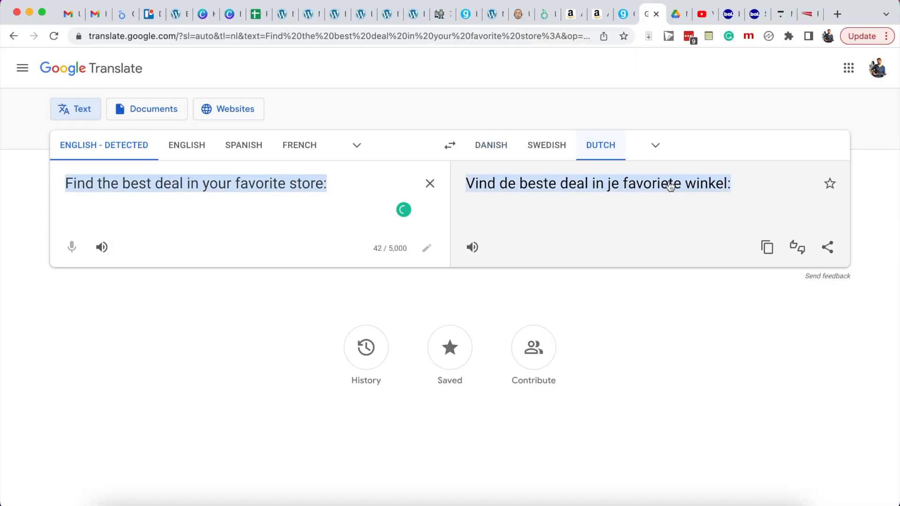
click(767, 248)
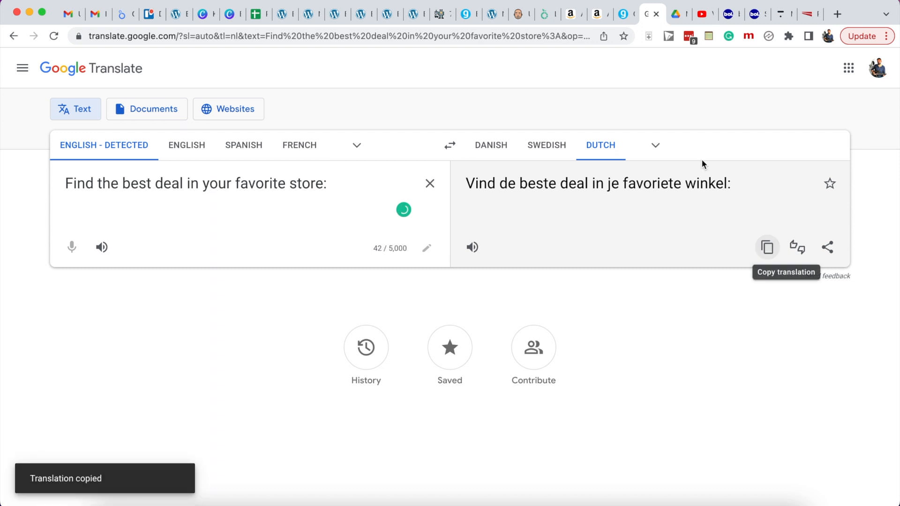
click(623, 20)
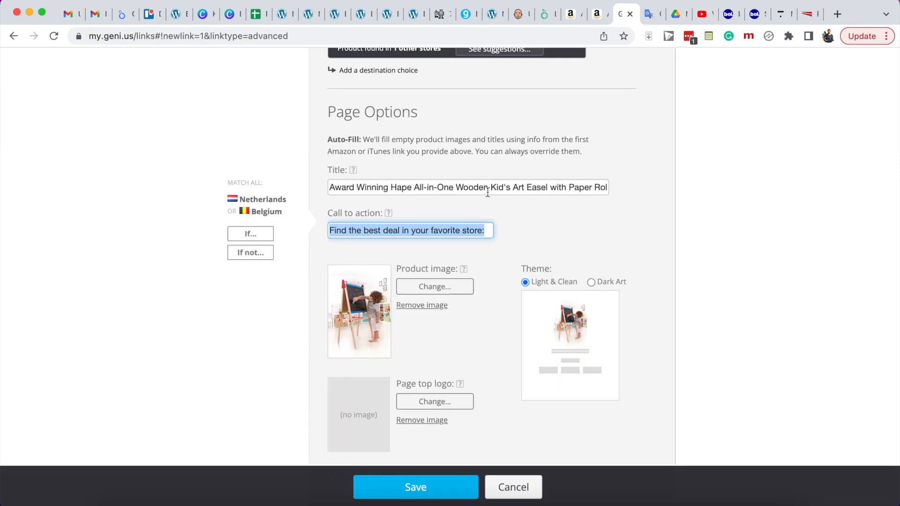
key(super+v)
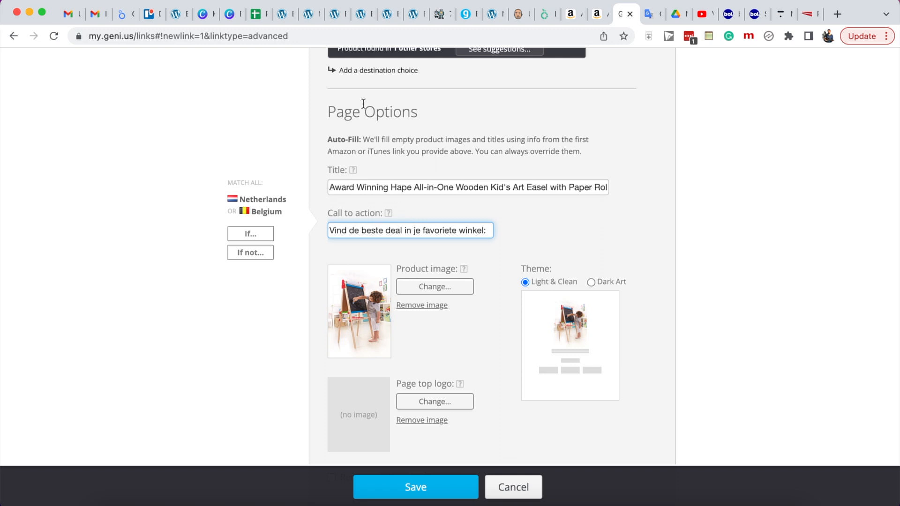
Step: Switch to the Speelkeuze product set and copy the ref_url of Proshop's Hape All-in-1 Easel from Partner-ads Denmark
click(283, 17)
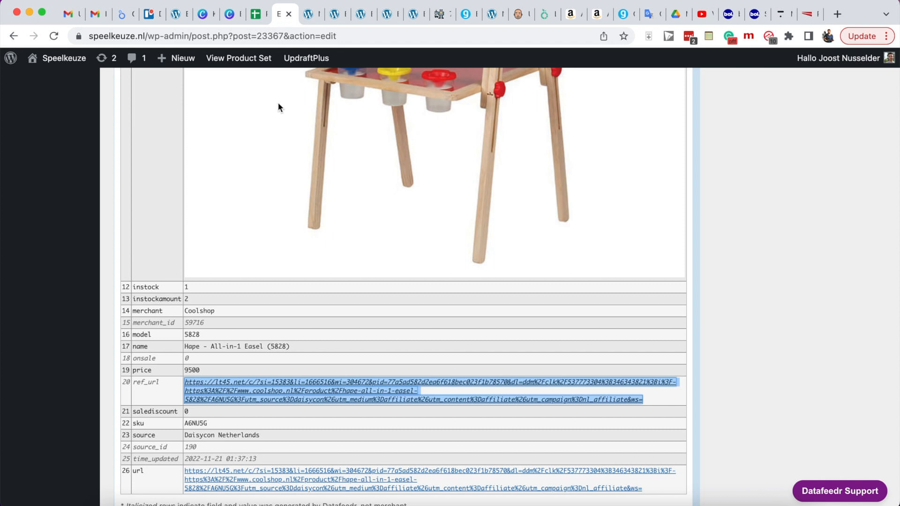
scroll(271, 302, down, 6)
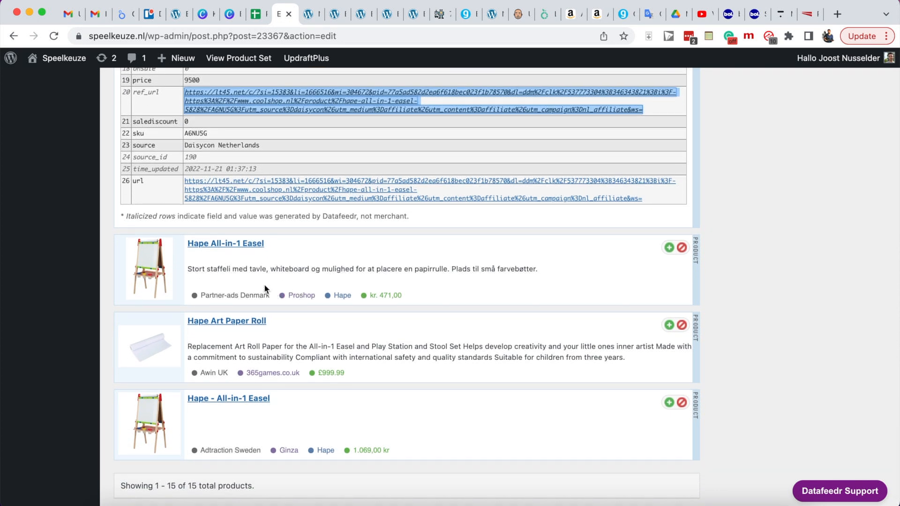
click(243, 244)
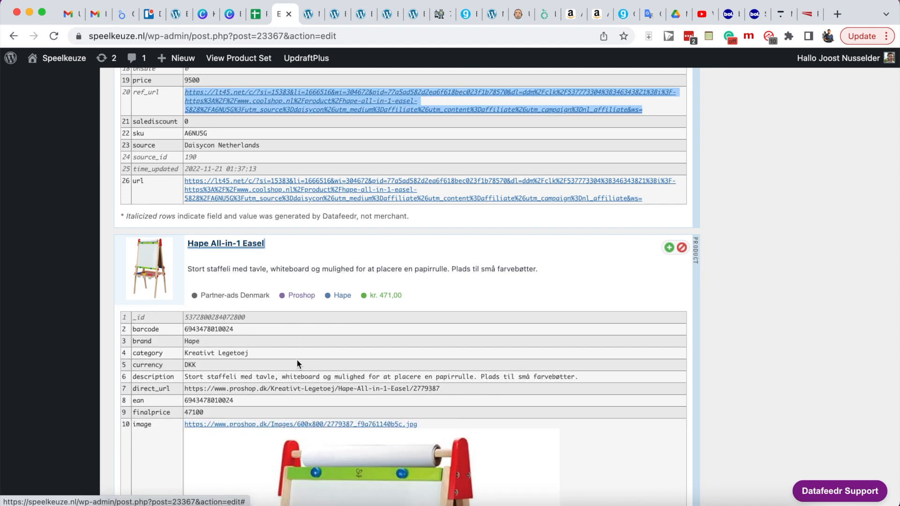
scroll(297, 360, down, 10)
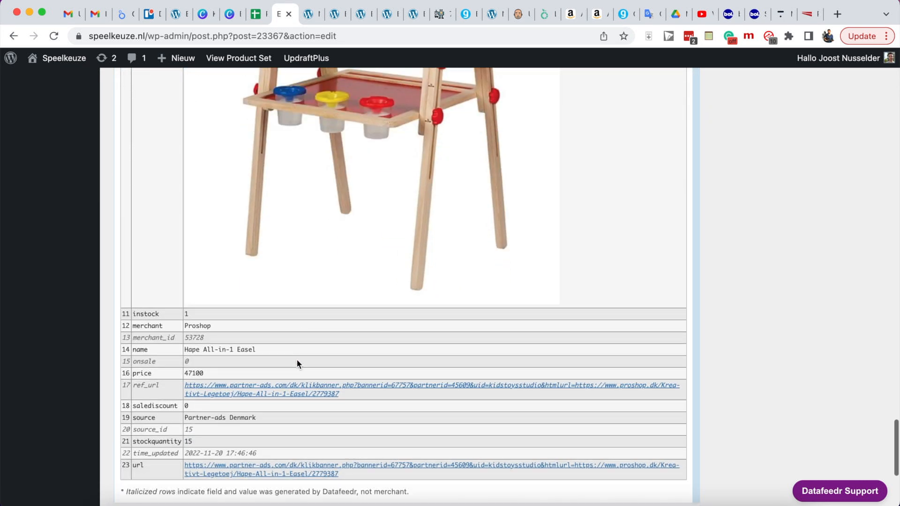
scroll(297, 360, down, 3)
triple_click(294, 247)
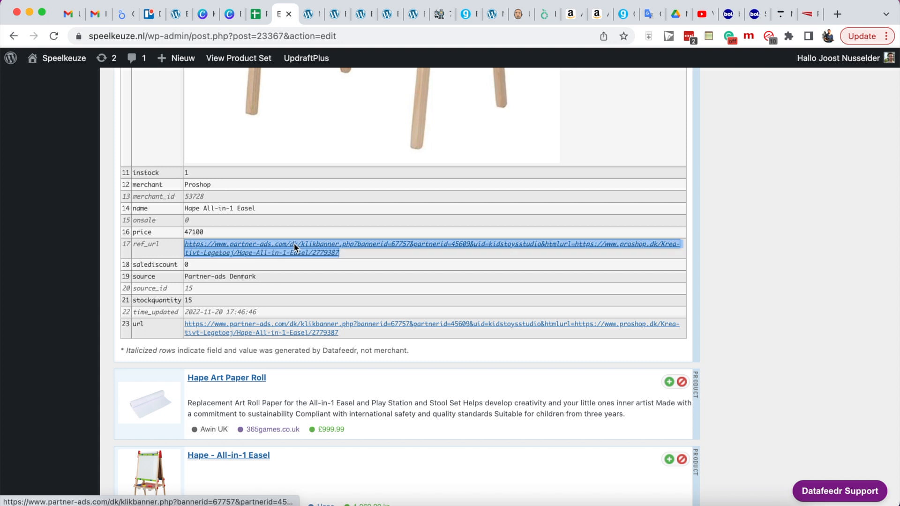
right_click(295, 248)
click(344, 313)
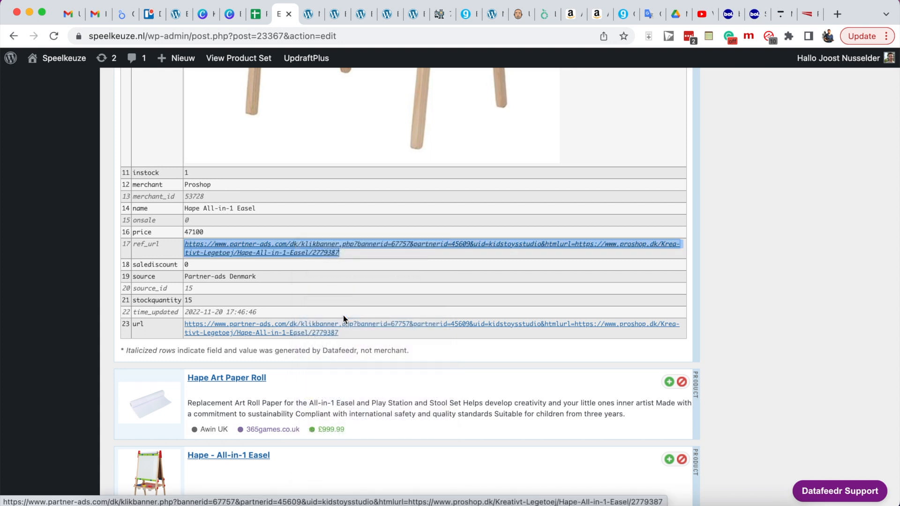
Step: Return to the geni.us link and add a country rule for visitors from Denmark below the Netherlands and Belgium rule
click(622, 17)
scroll(287, 280, down, 3)
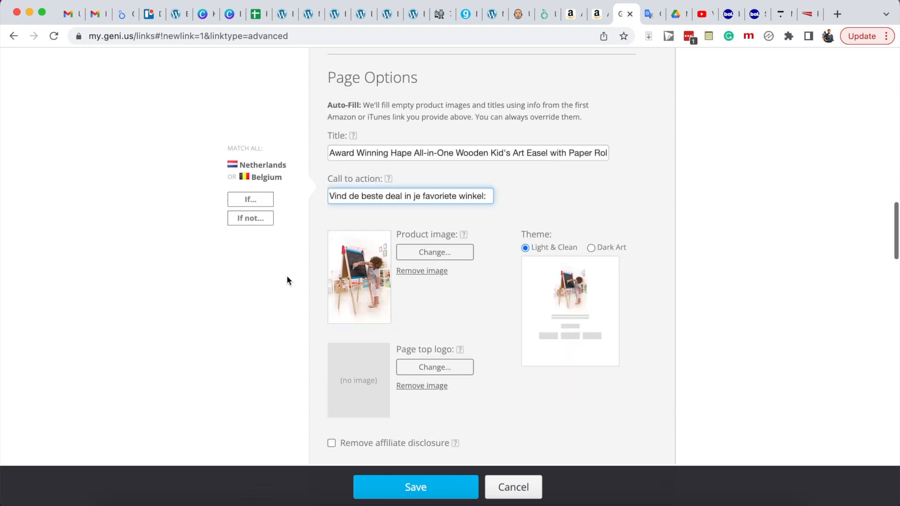
scroll(287, 281, down, 3)
click(258, 269)
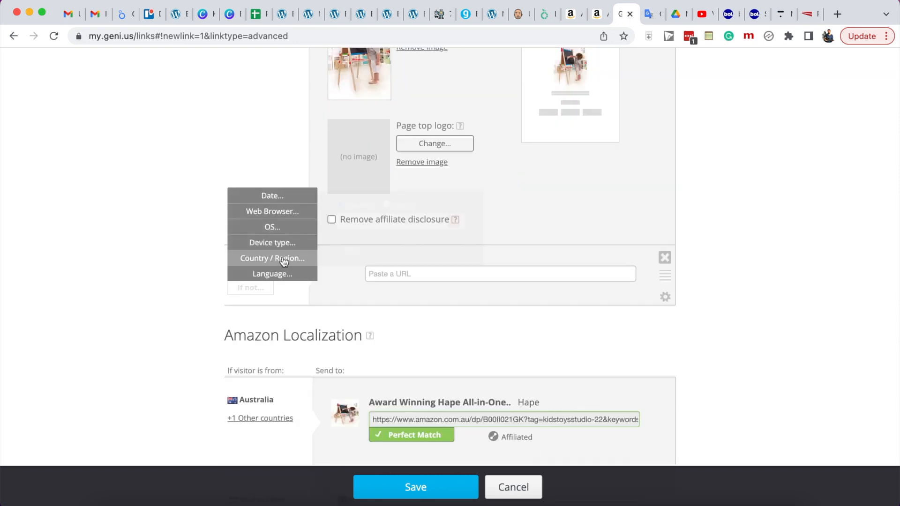
click(283, 258)
text(den)
click(374, 239)
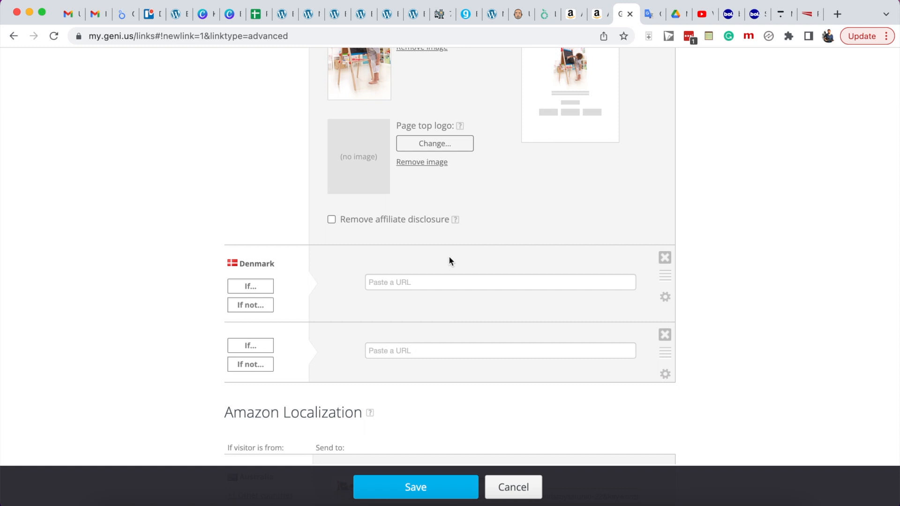
Step: Change the Denmark rule's destination to a Choice Page and paste the Proshop affiliate link as its first choice
click(665, 297)
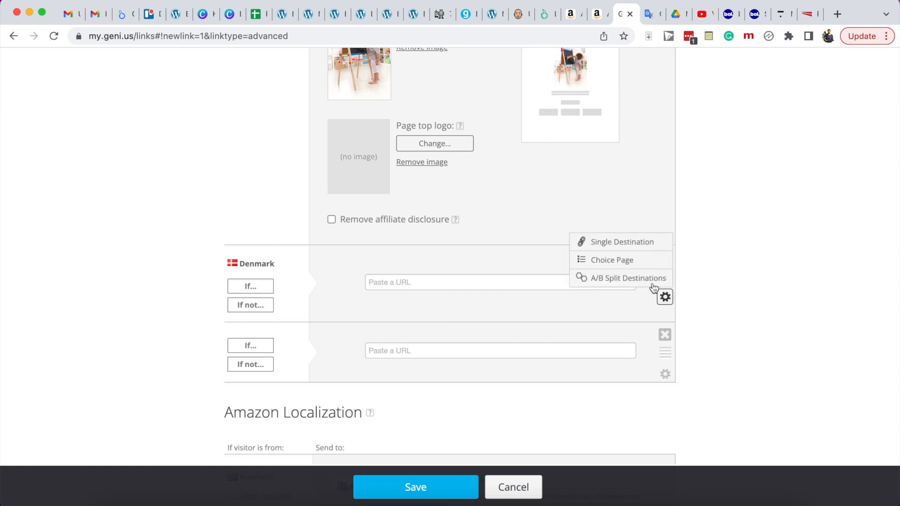
click(630, 259)
click(470, 303)
key(super+v)
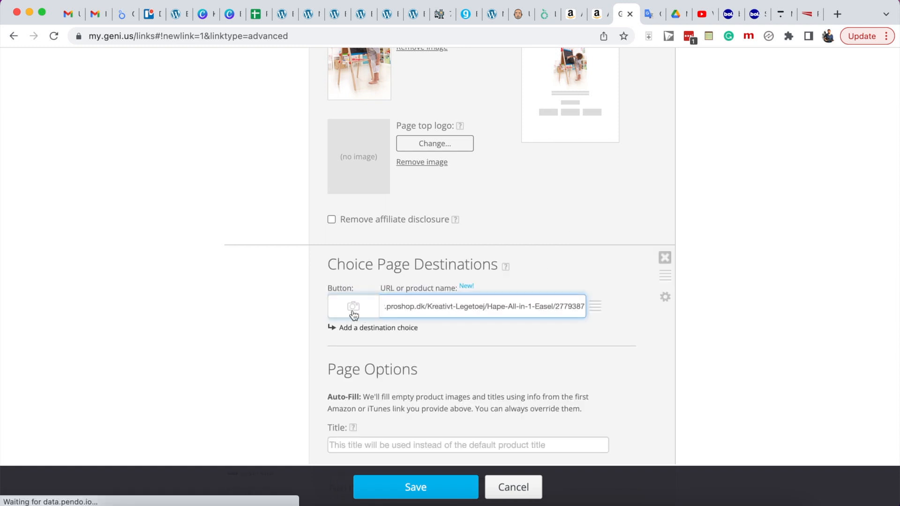
Step: Find the Proshop logo in the Shop logos folder and upload it as the Proshop choice's button image, cropped to 428 x 190 px
click(107, 504)
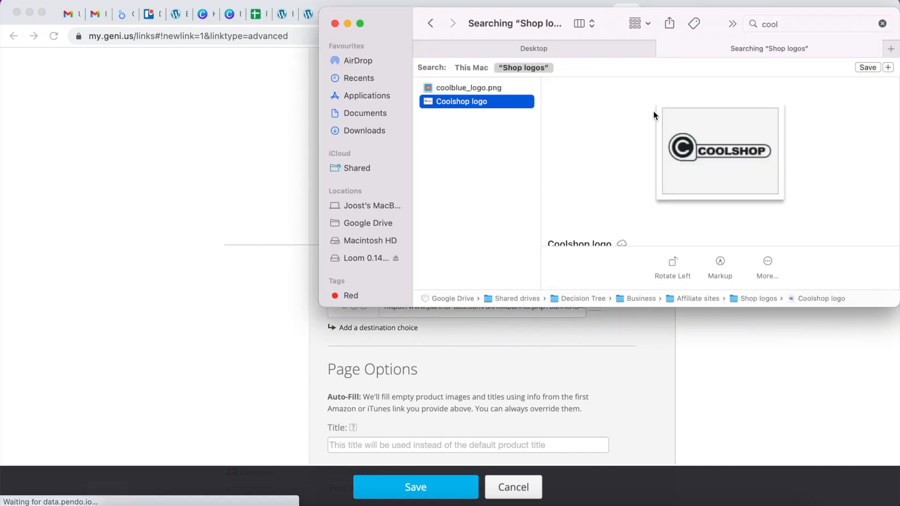
double_click(769, 24)
text(pro)
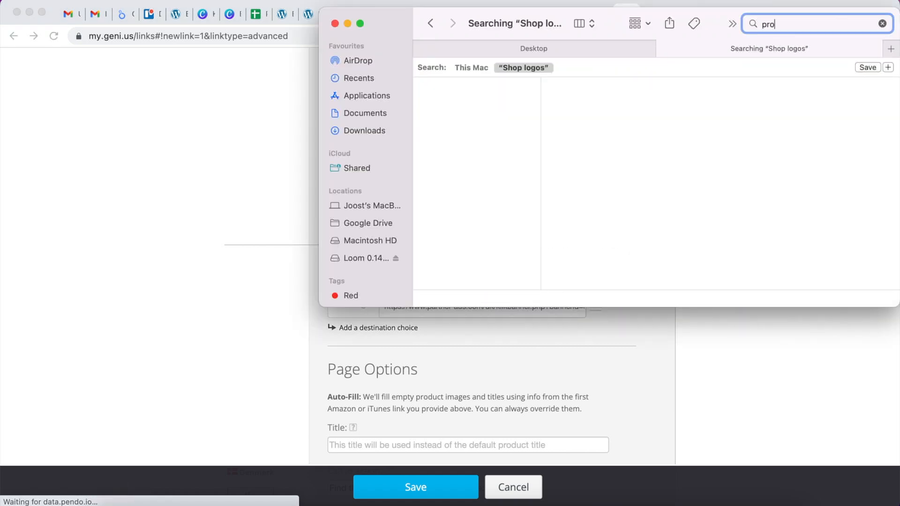
click(454, 100)
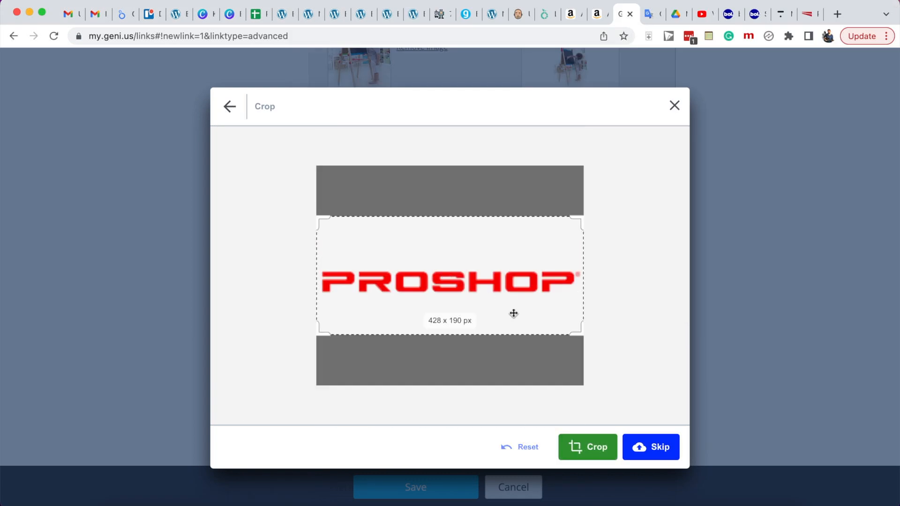
click(585, 448)
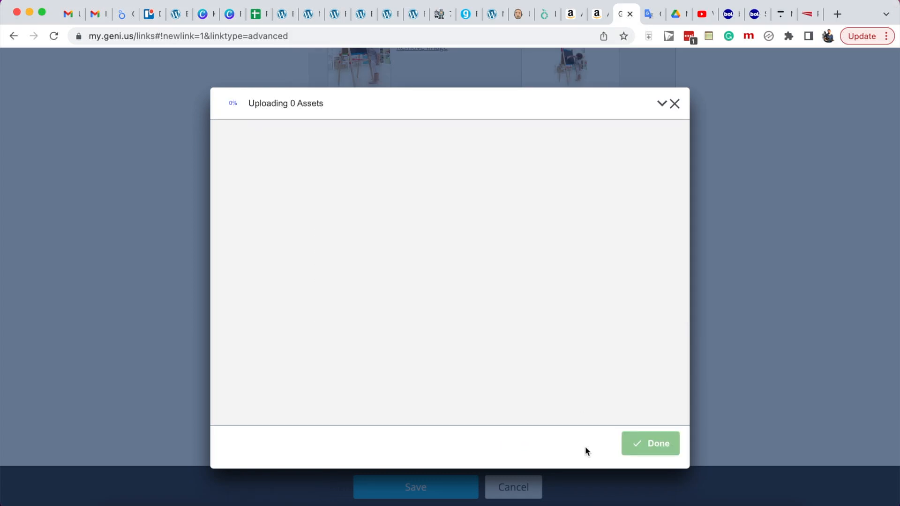
Step: Copy the Amazon link from the Netherlands and Belgium choice page and add it as the Denmark page's second choice
scroll(538, 352, up, 4)
triple_click(436, 132)
scroll(435, 131, down, 7)
scroll(435, 131, down, 5)
click(404, 137)
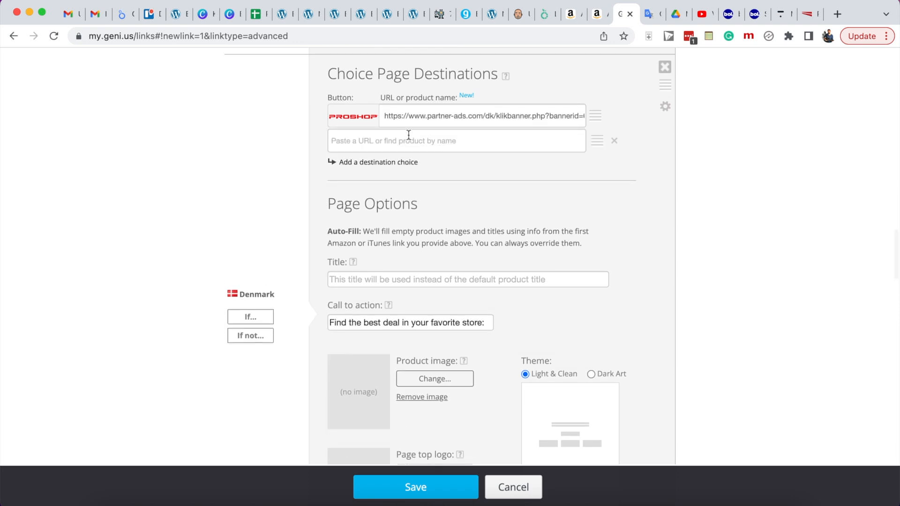
key(super+v)
Step: Translate the Denmark call to action into Danish with Google Translate and replace it with "Find det bedste tilbud i din yndlingsbutik:"
scroll(428, 239, down, 3)
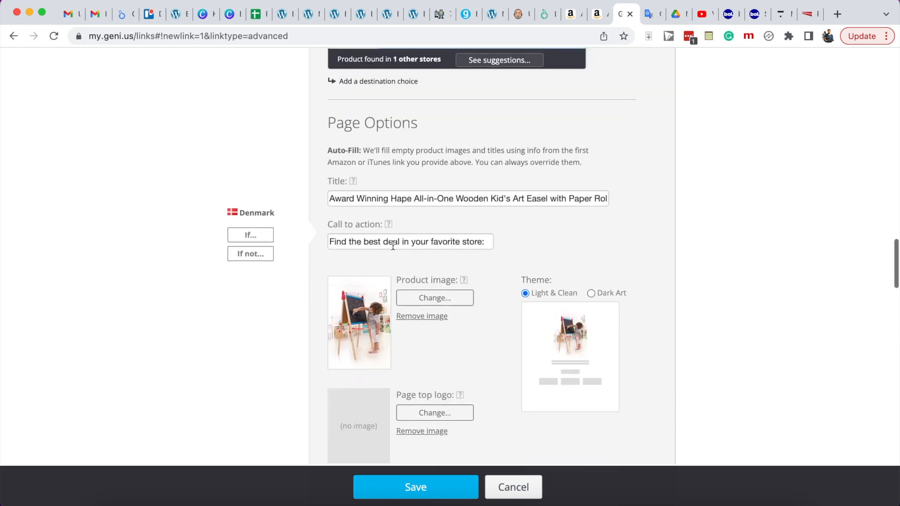
click(651, 15)
click(491, 147)
click(767, 247)
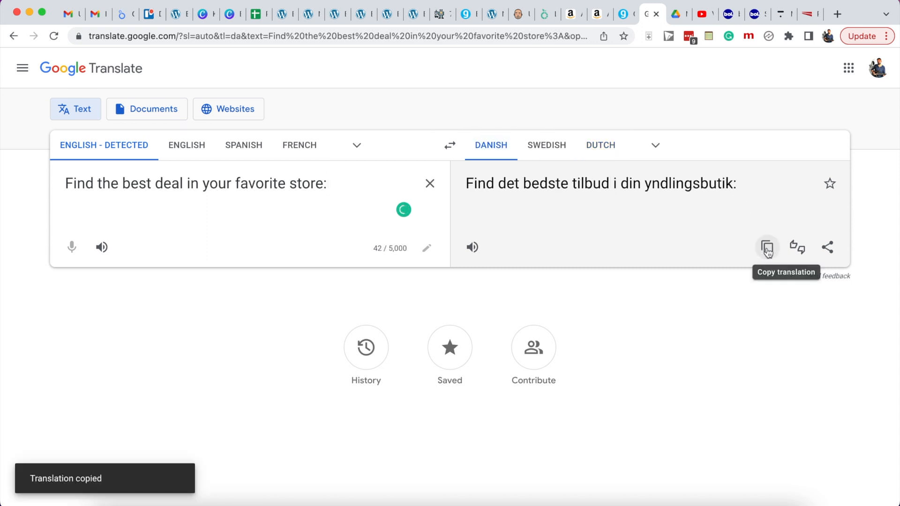
click(624, 15)
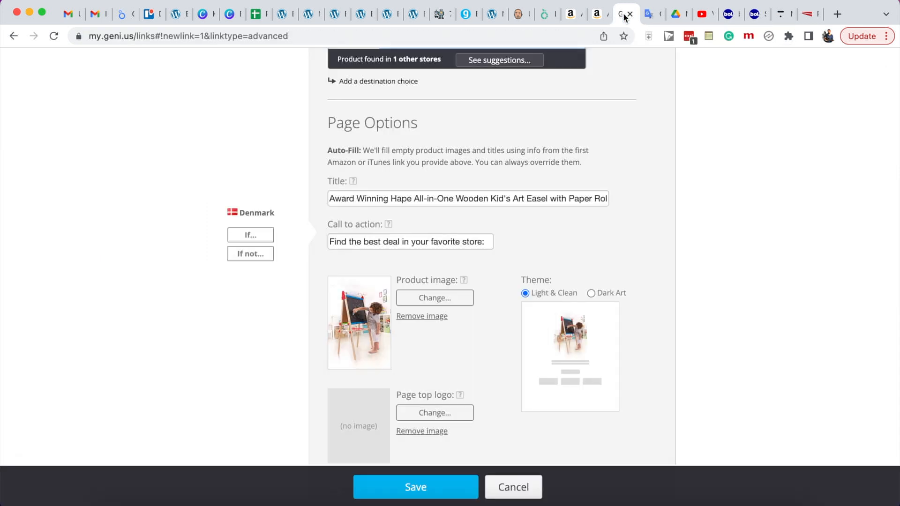
triple_click(455, 242)
key(super+v)
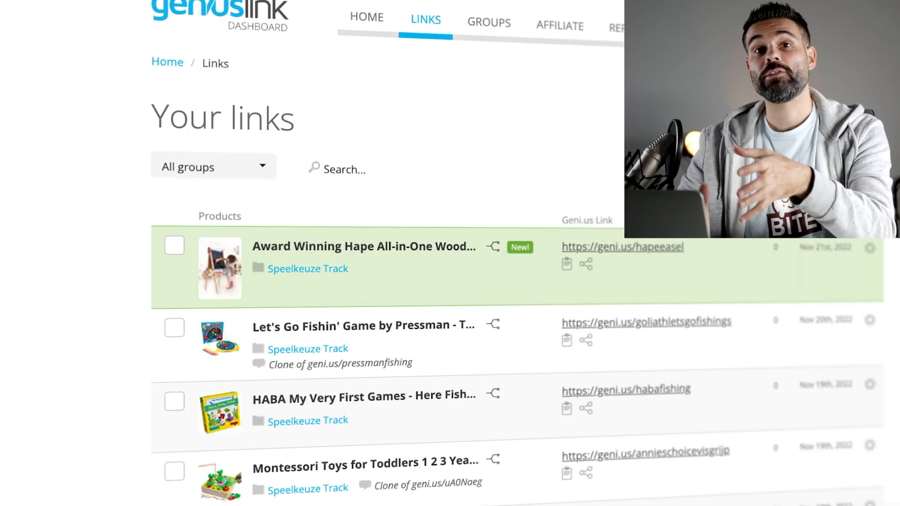
Step: Copy the address of the new geni.us/hapeeasel link from the link list
right_click(633, 252)
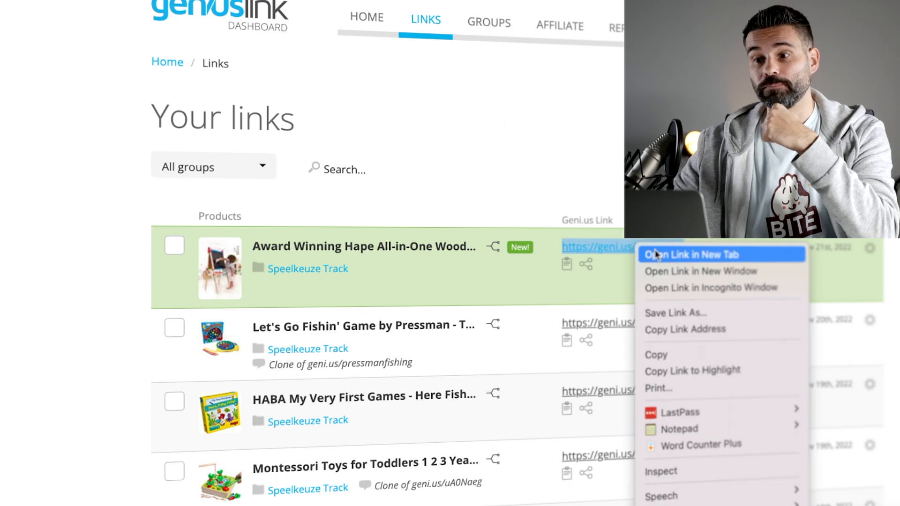
click(666, 328)
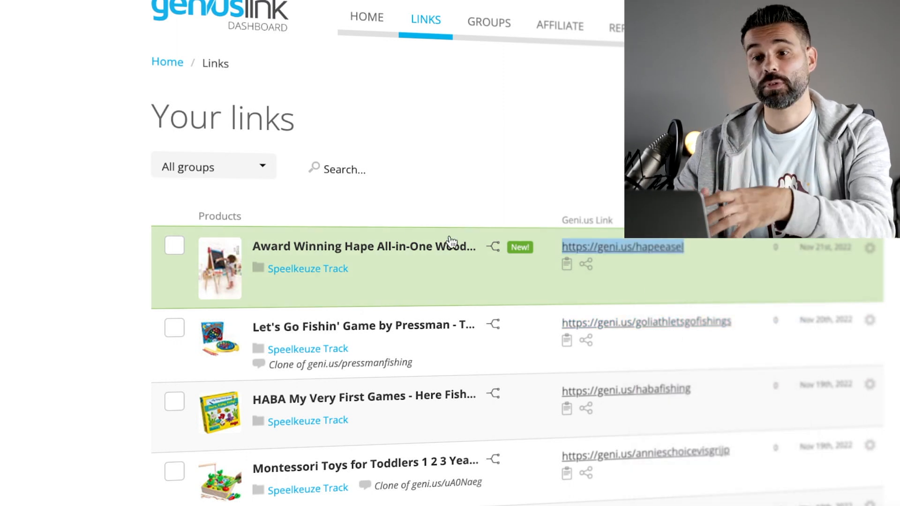
Step: Search the link list for the keyword "hape"
click(341, 169)
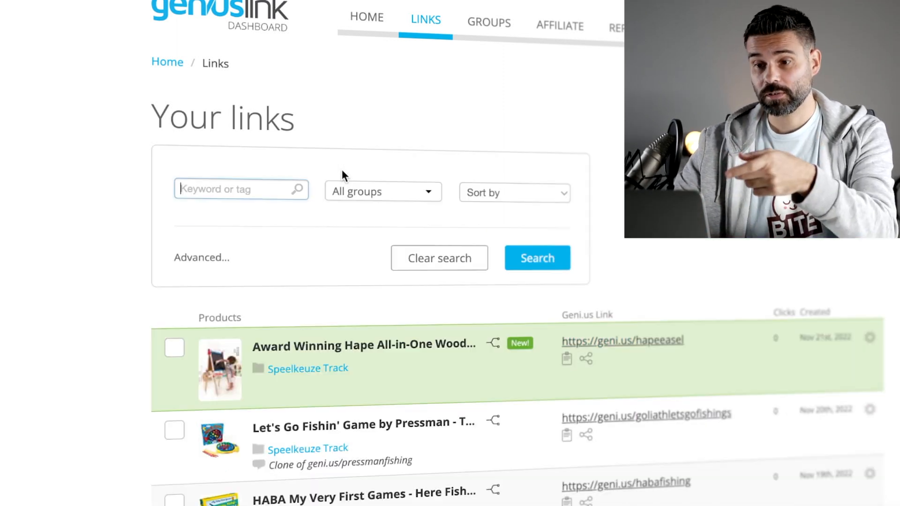
text(hape)
key(Escape)
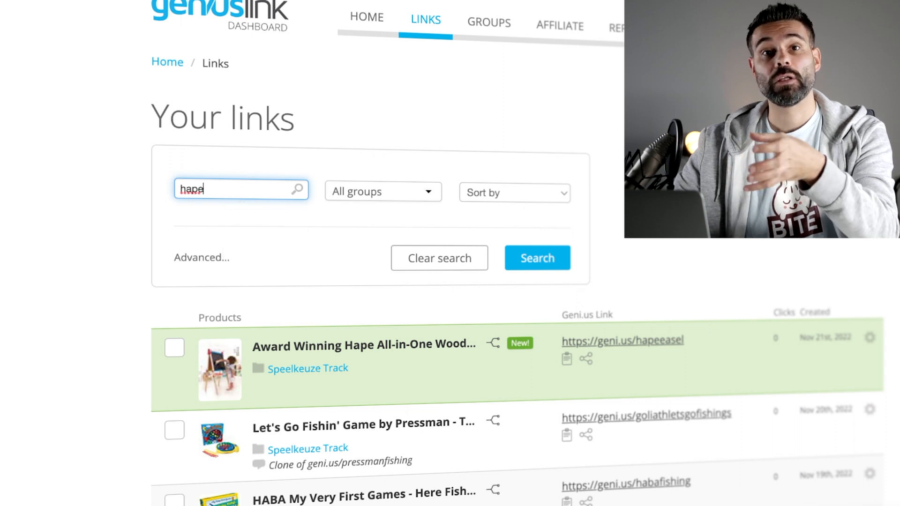
key(Return)
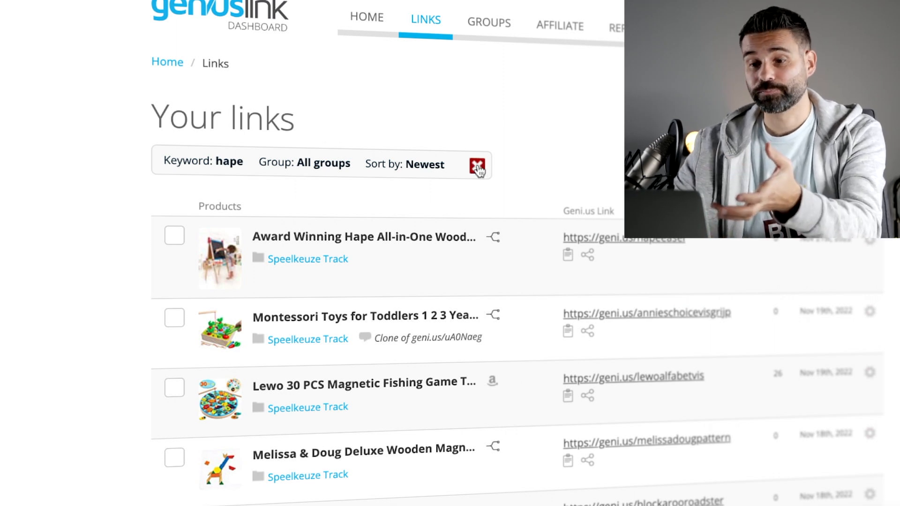
Step: Clear the current keyword filter and search the link list for "hapeeasel" instead
click(278, 176)
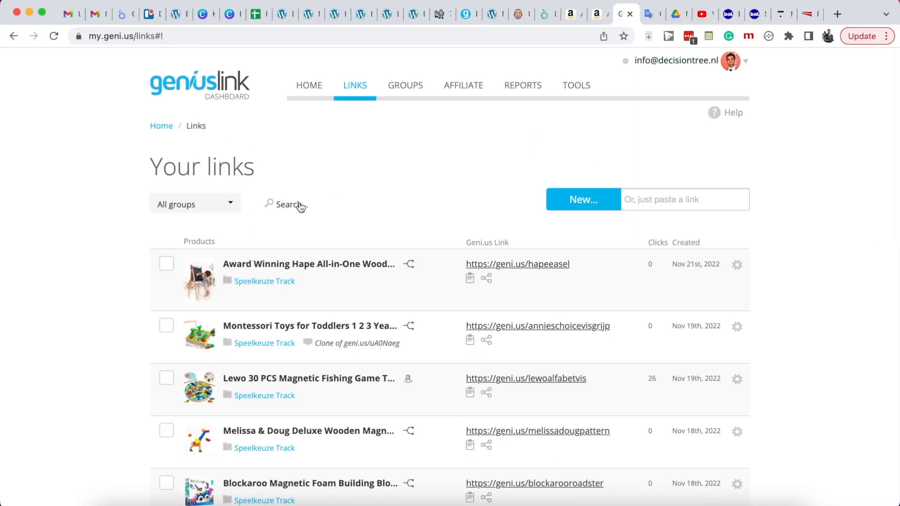
click(300, 206)
text(hapeeasel)
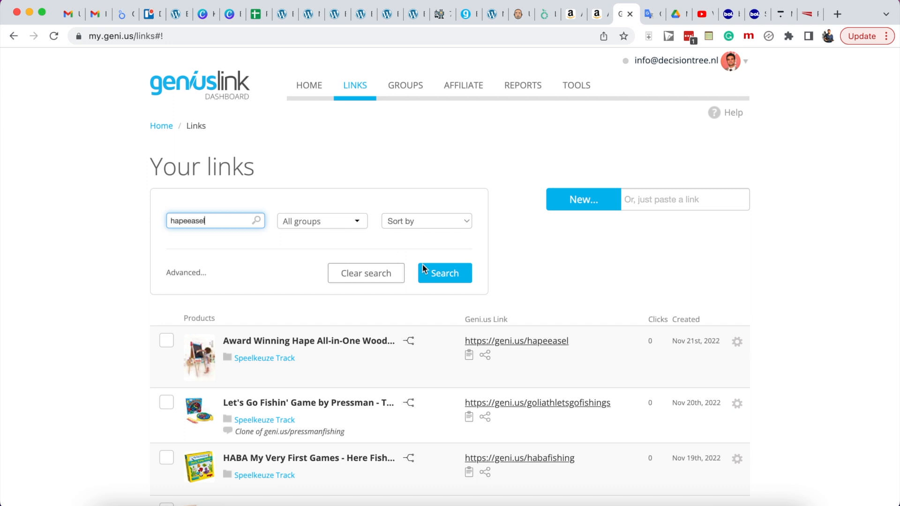
click(445, 274)
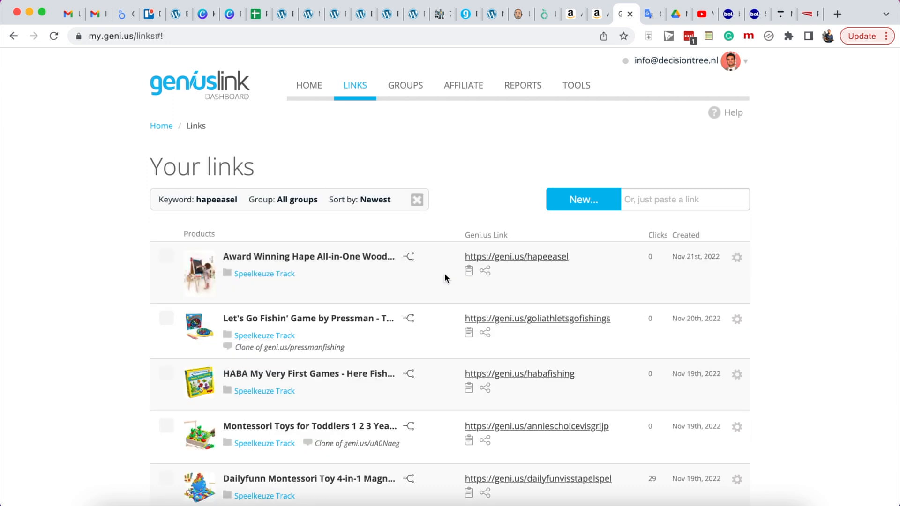